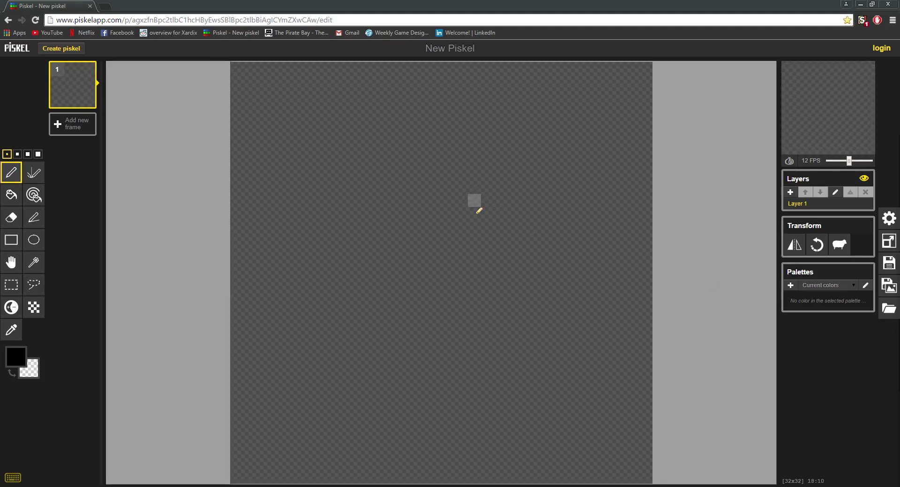
Step: Draw a test diagonal stroke on the canvas, then undo it
{"action": "scroll", "coordinate": [476, 207], "scroll_direction": "down", "scroll_amount": 2}
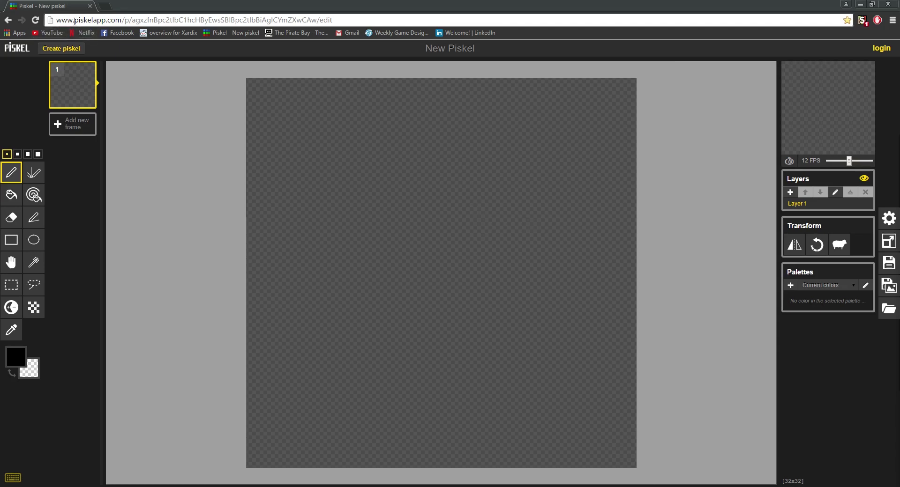
{"action": "left_click_drag", "start_coordinate": [74, 20], "coordinate": [100, 20]}
{"action": "left_click", "coordinate": [207, 282]}
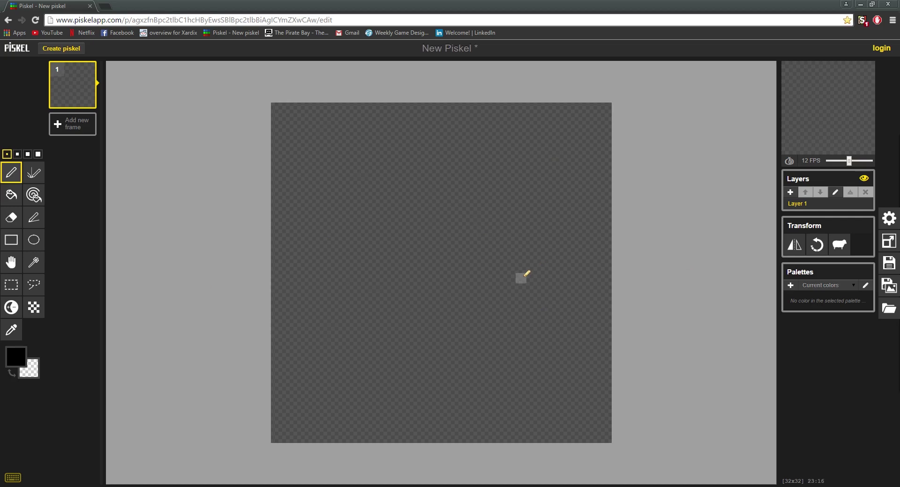
{"action": "scroll", "coordinate": [525, 272], "scroll_direction": "down", "scroll_amount": 2}
{"action": "scroll", "coordinate": [525, 275], "scroll_direction": "up", "scroll_amount": 3}
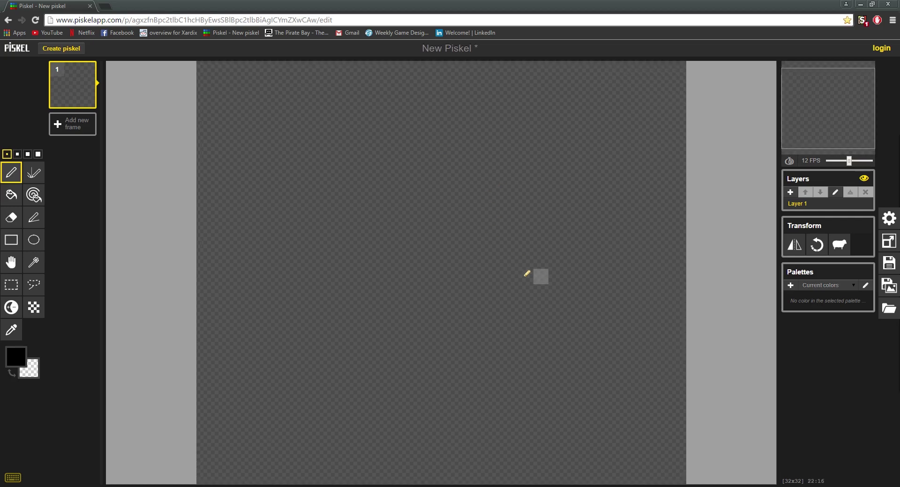
{"action": "scroll", "coordinate": [493, 265], "scroll_direction": "down", "scroll_amount": 3}
{"action": "left_click_drag", "start_coordinate": [272, 162], "coordinate": [411, 289]}
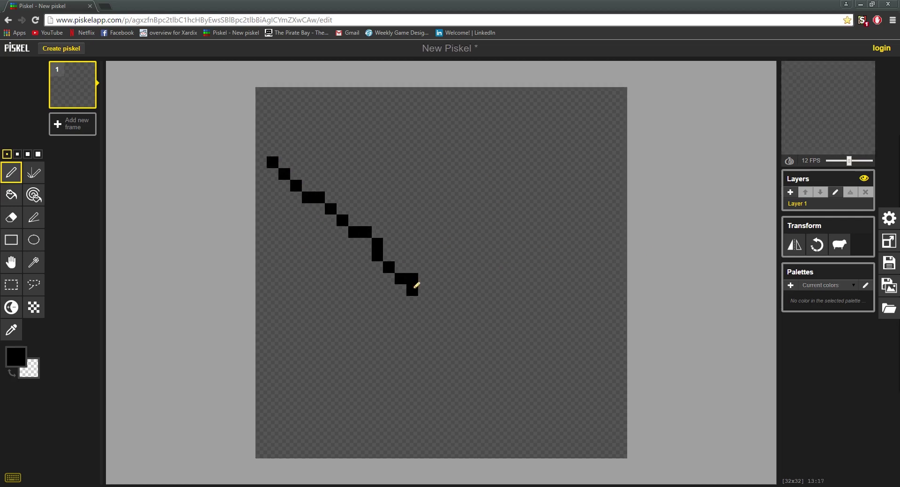
{"action": "key", "text": "ctrl+z"}
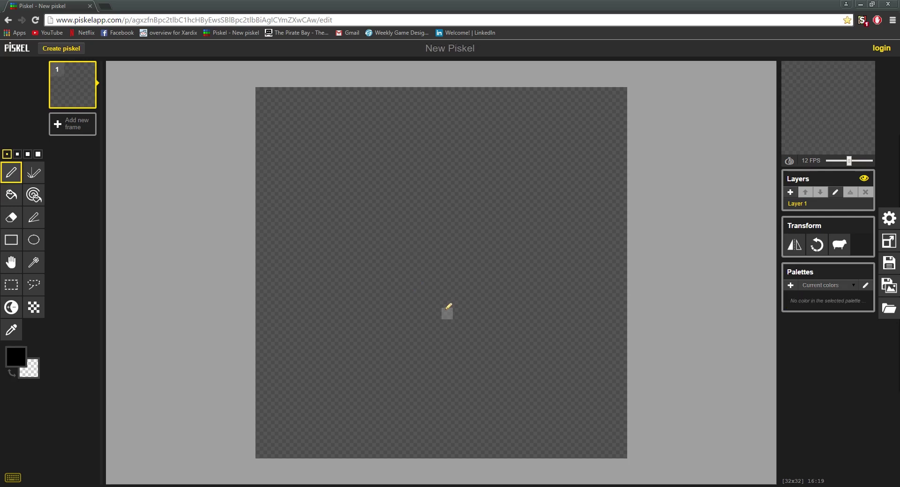
Step: Confirm the canvas size stays at 32x32 in the resize settings
{"action": "scroll", "coordinate": [445, 302], "scroll_direction": "up", "scroll_amount": 1}
{"action": "scroll", "coordinate": [445, 302], "scroll_direction": "down", "scroll_amount": 2}
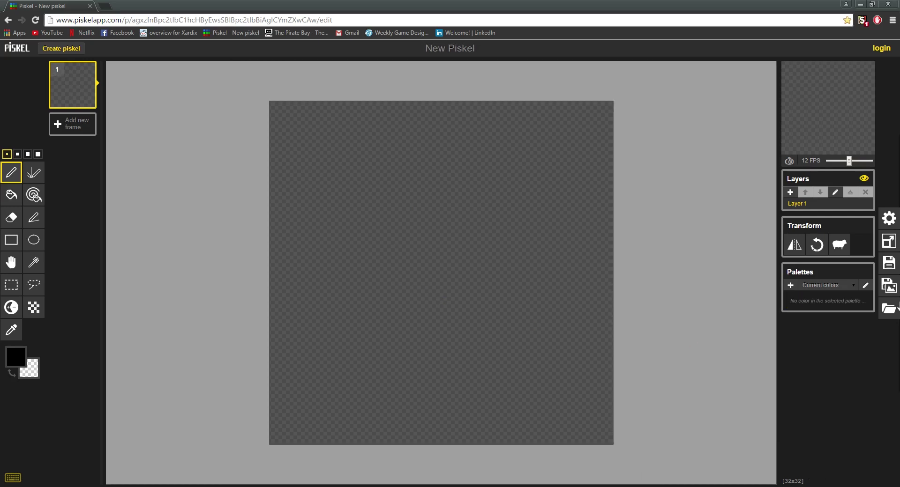
{"action": "left_click", "coordinate": [888, 242]}
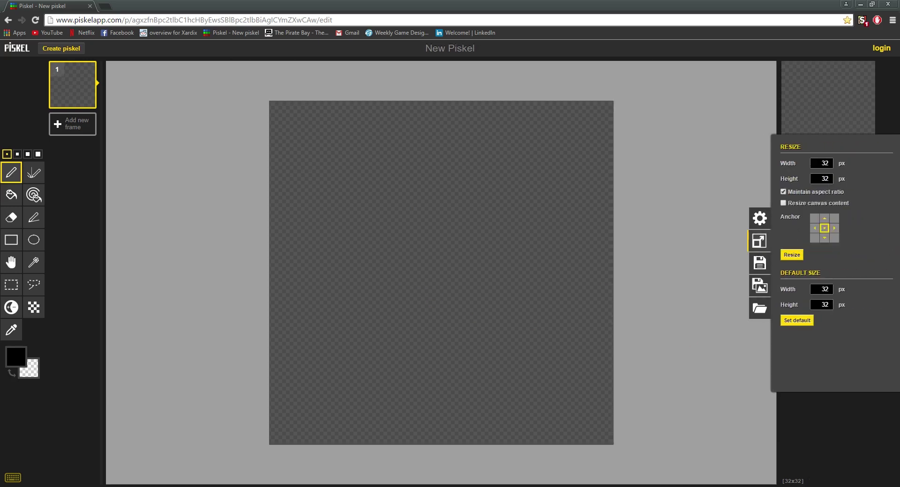
{"action": "left_click", "coordinate": [725, 329]}
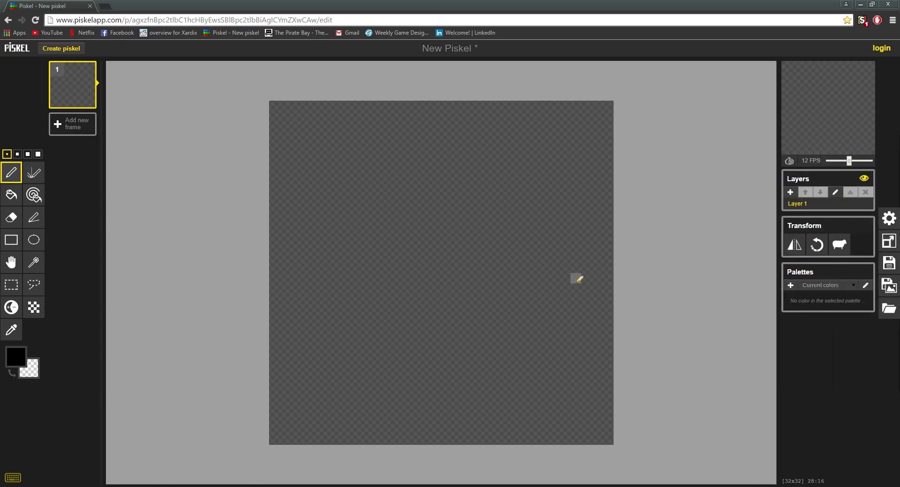
Step: Draw full-width black straight lines near the top and near the bottom
{"action": "left_click", "coordinate": [33, 217]}
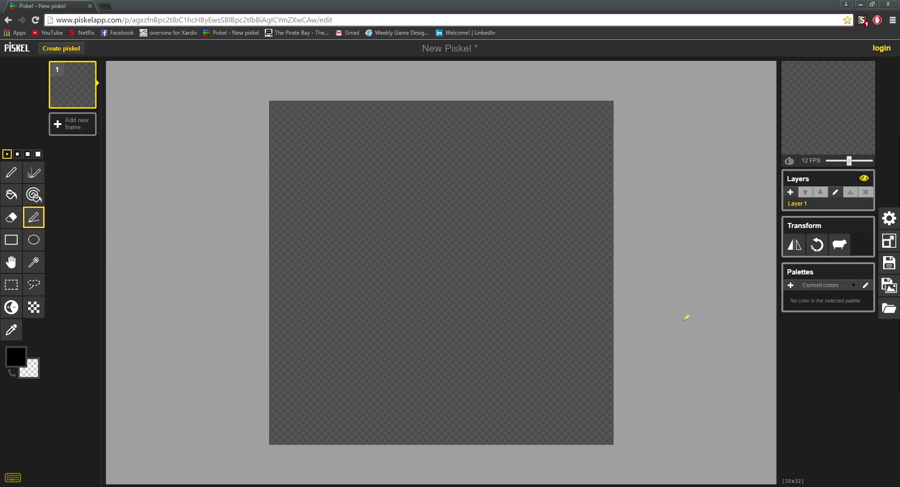
{"action": "scroll", "coordinate": [434, 185], "scroll_direction": "down", "scroll_amount": 2}
{"action": "scroll", "coordinate": [426, 218], "scroll_direction": "up", "scroll_amount": 1}
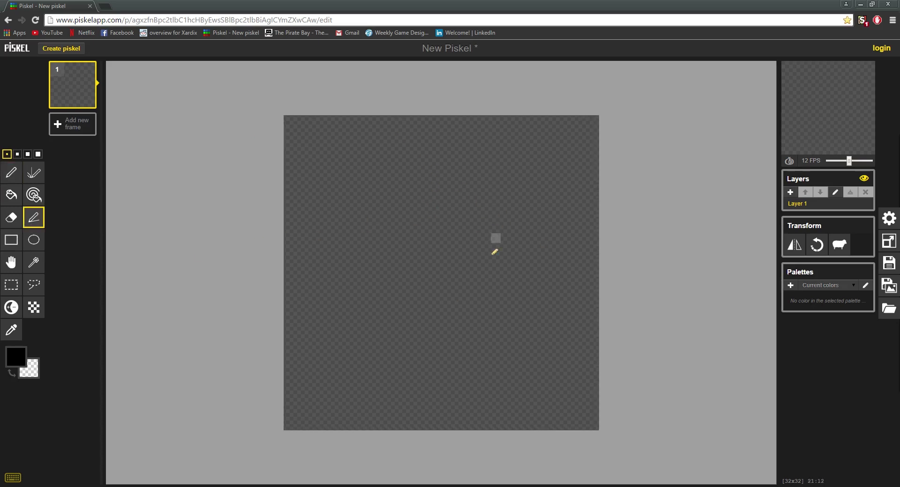
{"action": "scroll", "coordinate": [506, 279], "scroll_direction": "up", "scroll_amount": 2}
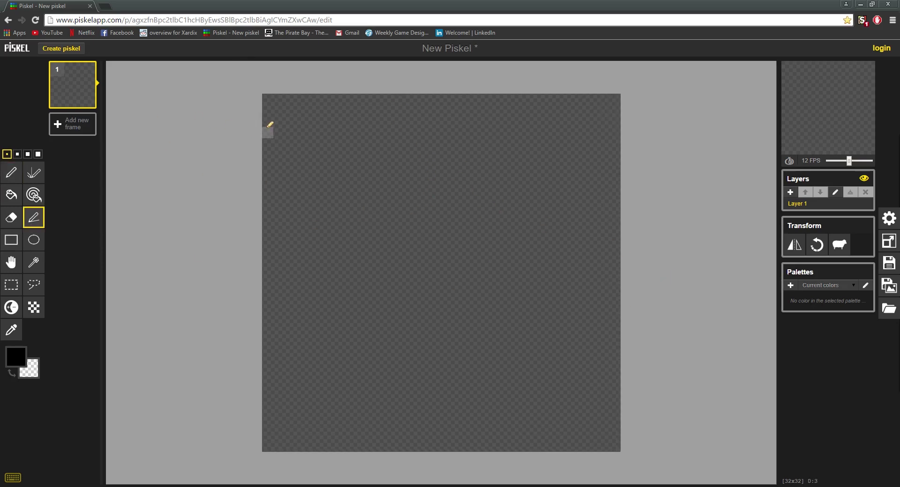
{"action": "left_click_drag", "start_coordinate": [268, 127], "coordinate": [685, 132]}
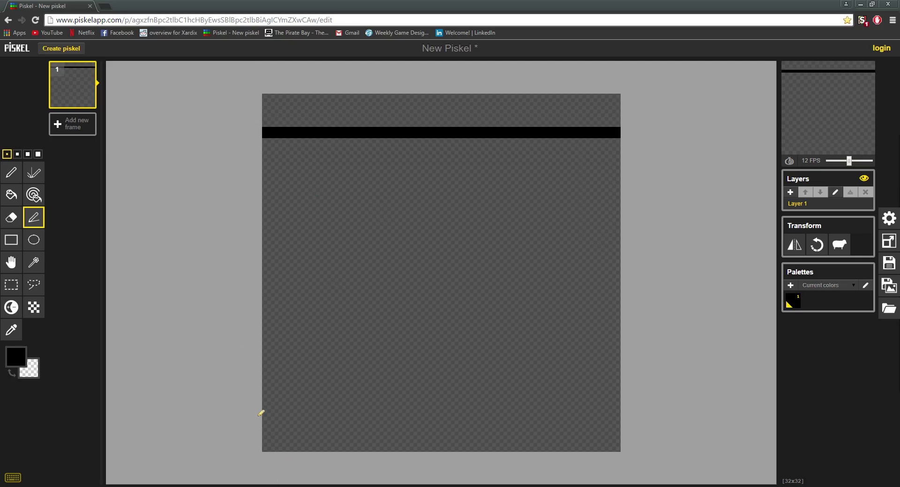
{"action": "left_click_drag", "start_coordinate": [270, 403], "coordinate": [754, 402]}
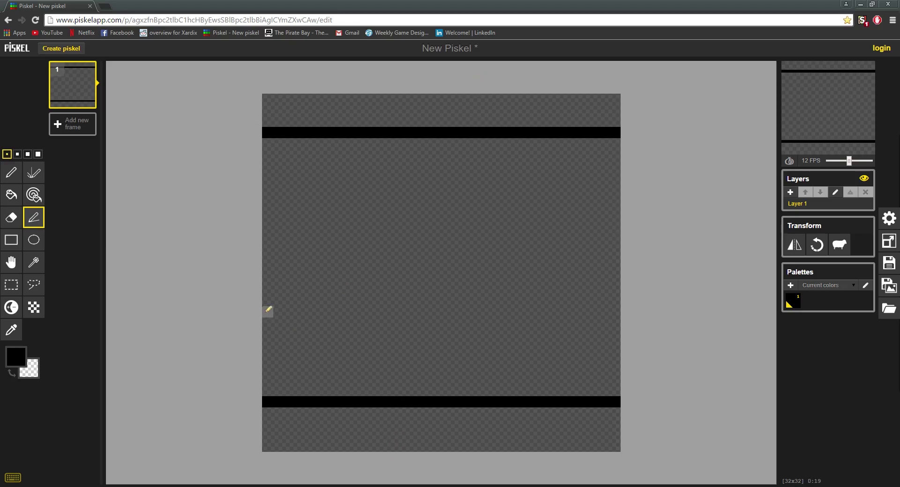
Step: Add lower-middle and upper-half full-width lines, redrawing the crooked one straight
{"action": "mouse_move", "coordinate": [268, 309]}
{"action": "left_mouse_down"}
{"action": "mouse_move", "coordinate": [703, 303]}
{"action": "mouse_move", "coordinate": [702, 315]}
{"action": "left_mouse_up"}
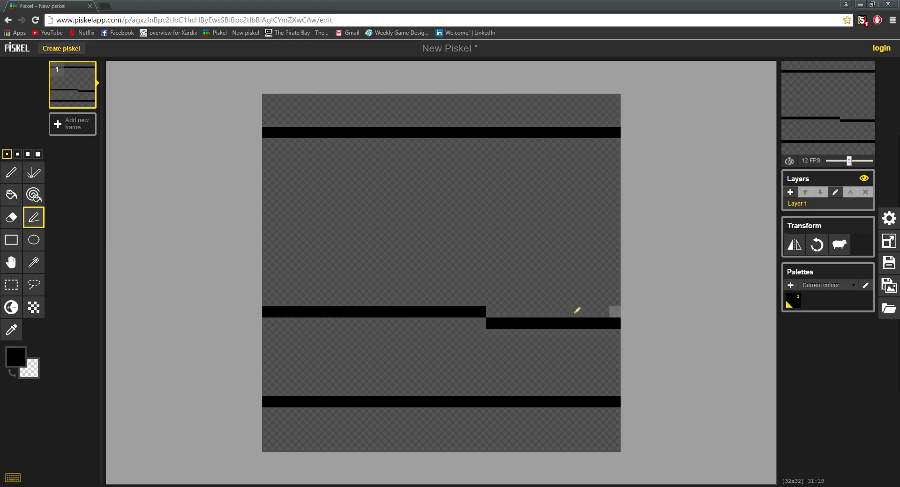
{"action": "key", "text": "ctrl+s"}
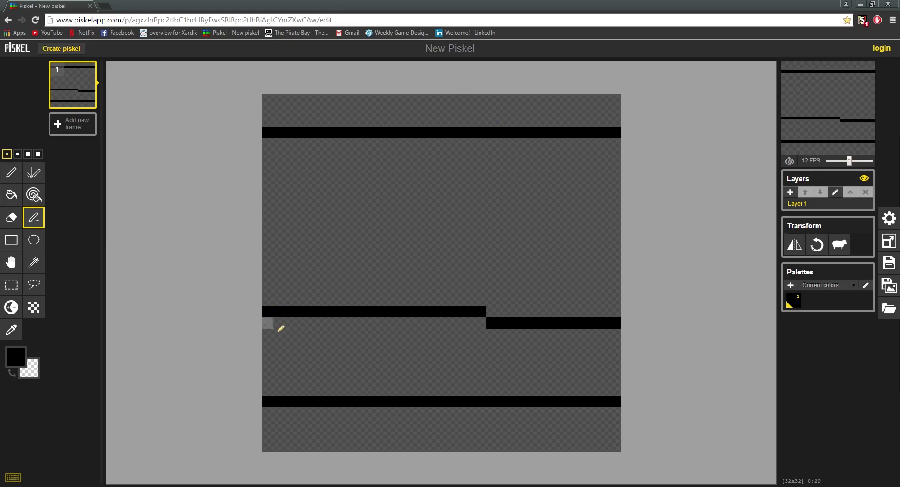
{"action": "key", "text": "ctrl+z"}
{"action": "mouse_move", "coordinate": [267, 311]}
{"action": "left_mouse_down"}
{"action": "mouse_move", "coordinate": [674, 297]}
{"action": "mouse_move", "coordinate": [677, 310]}
{"action": "left_mouse_up"}
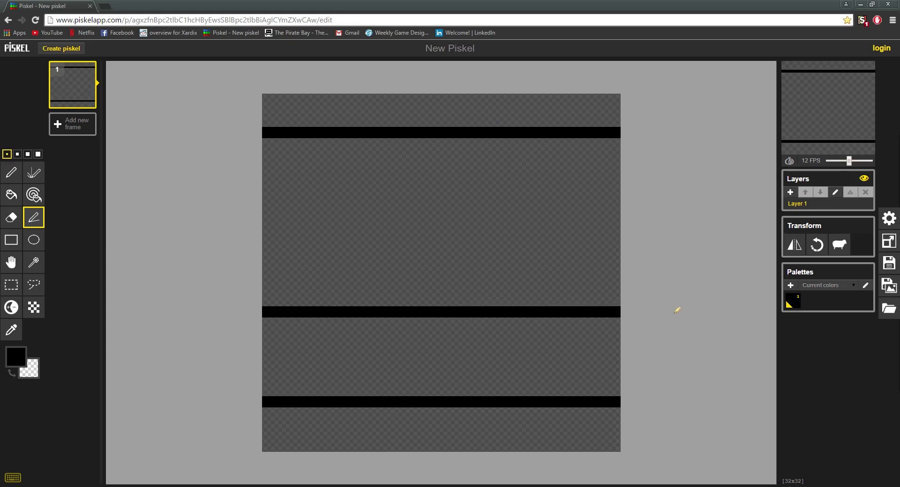
{"action": "mouse_move", "coordinate": [267, 211]}
{"action": "left_mouse_down"}
{"action": "mouse_move", "coordinate": [684, 235]}
{"action": "mouse_move", "coordinate": [712, 211]}
{"action": "left_mouse_up"}
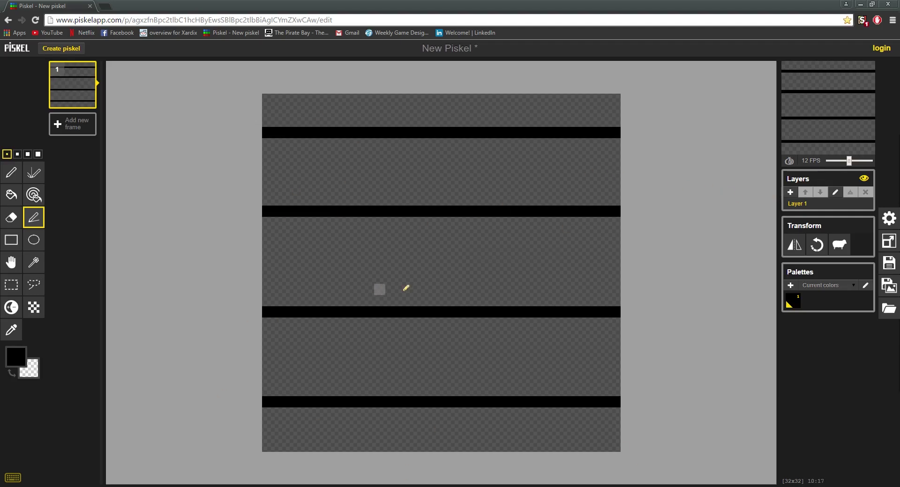
{"action": "scroll", "coordinate": [518, 290], "scroll_direction": "down", "scroll_amount": 1}
{"action": "scroll", "coordinate": [504, 328], "scroll_direction": "up", "scroll_amount": 2}
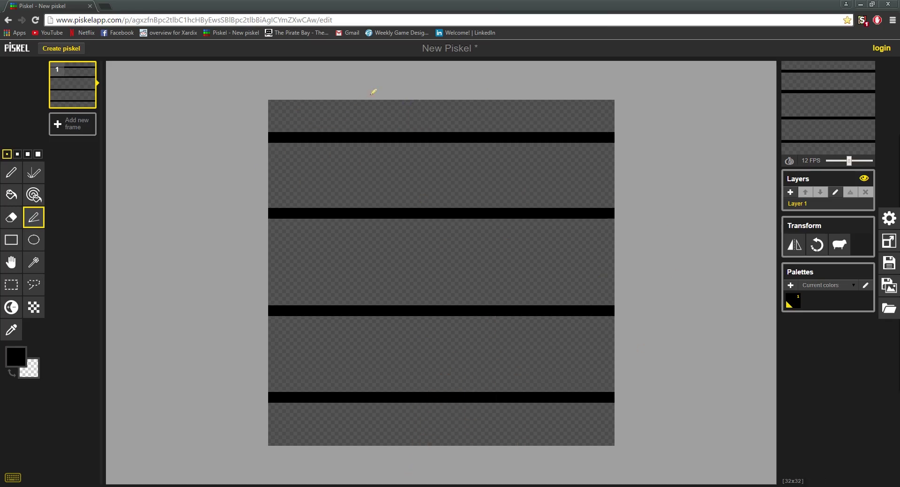
Step: Add matching vertical joints at the top and bottom edges and two in the second row
{"action": "left_click_drag", "start_coordinate": [381, 127], "coordinate": [381, 97]}
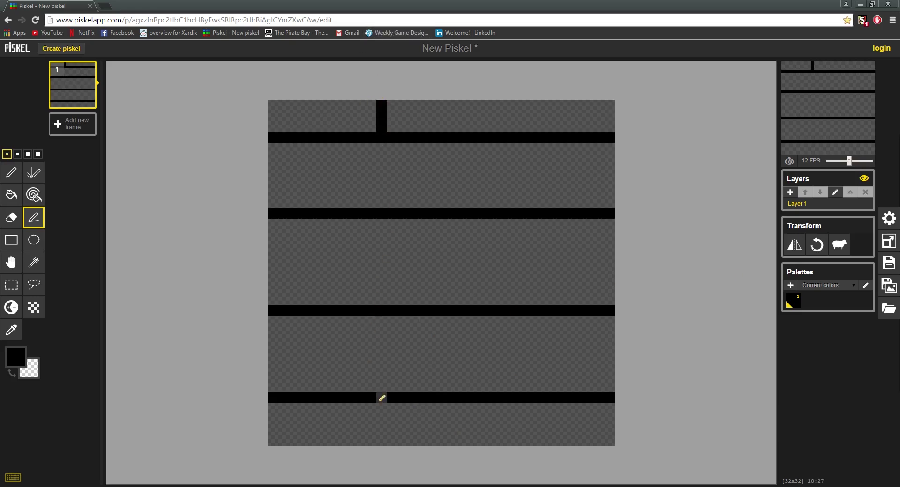
{"action": "left_click_drag", "start_coordinate": [382, 398], "coordinate": [381, 441]}
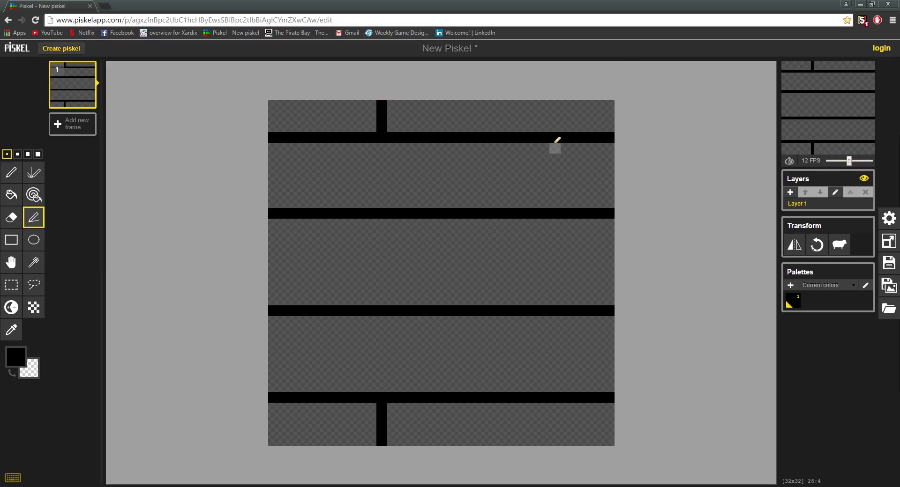
{"action": "left_click_drag", "start_coordinate": [566, 138], "coordinate": [566, 105]}
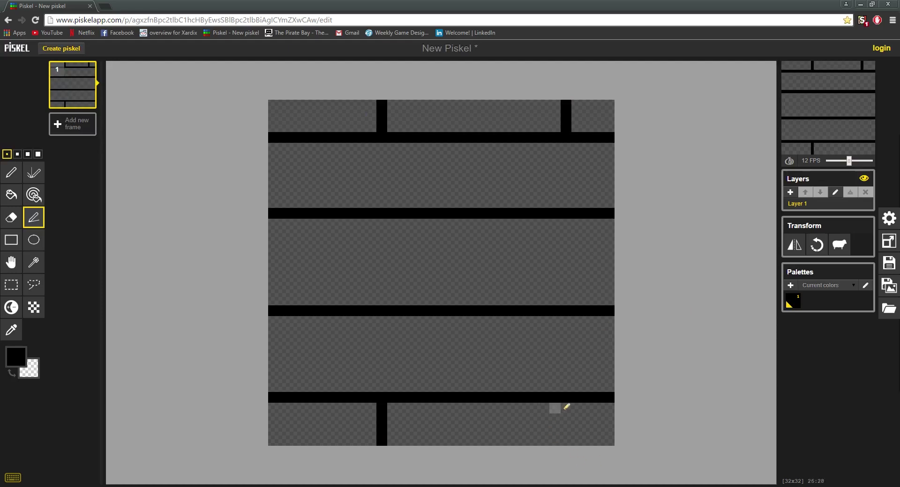
{"action": "left_click_drag", "start_coordinate": [566, 406], "coordinate": [566, 434]}
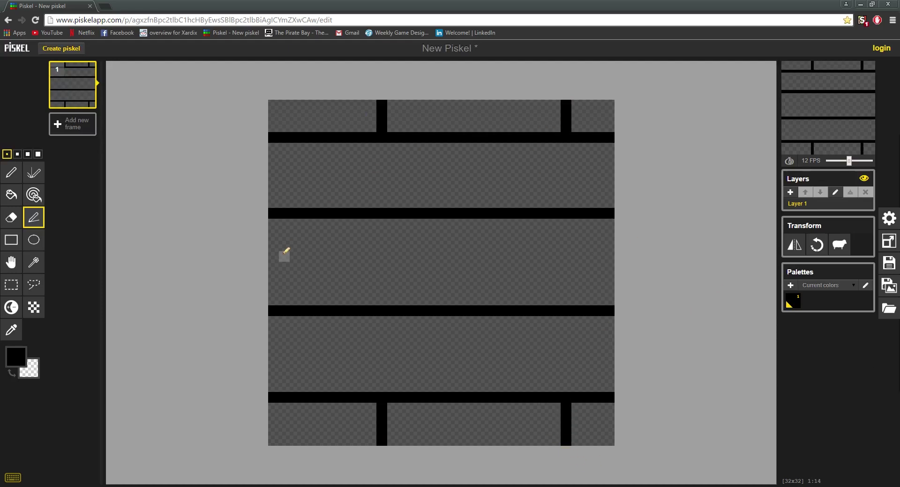
{"action": "left_click_drag", "start_coordinate": [306, 198], "coordinate": [306, 147]}
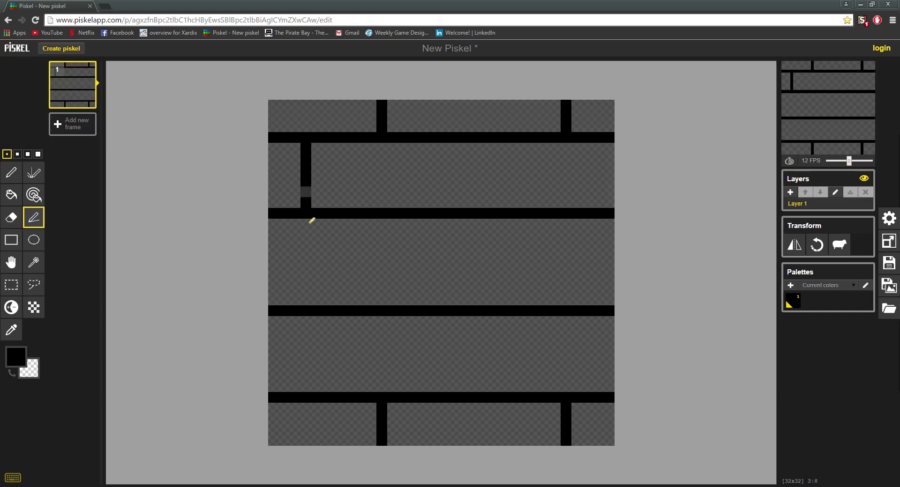
{"action": "left_click_drag", "start_coordinate": [490, 201], "coordinate": [490, 148]}
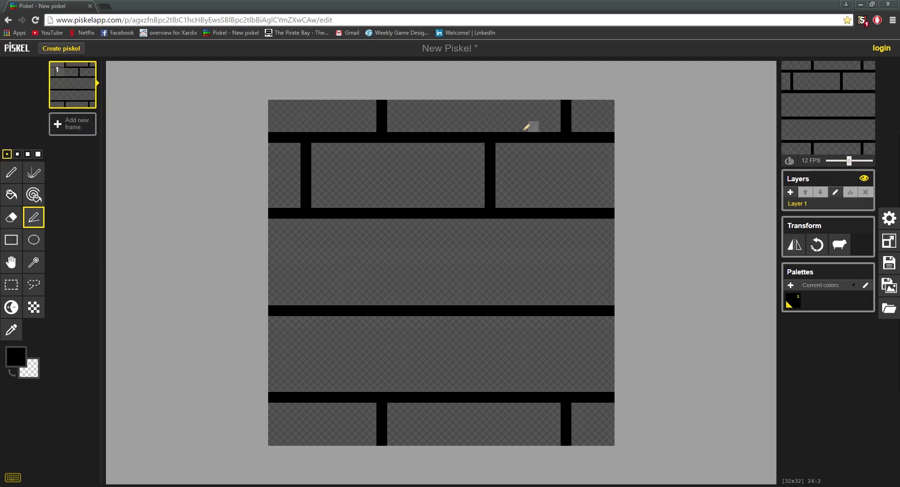
Step: Add two vertical joints each in the third and fourth brick rows, moving one left
{"action": "left_click_drag", "start_coordinate": [389, 221], "coordinate": [394, 297]}
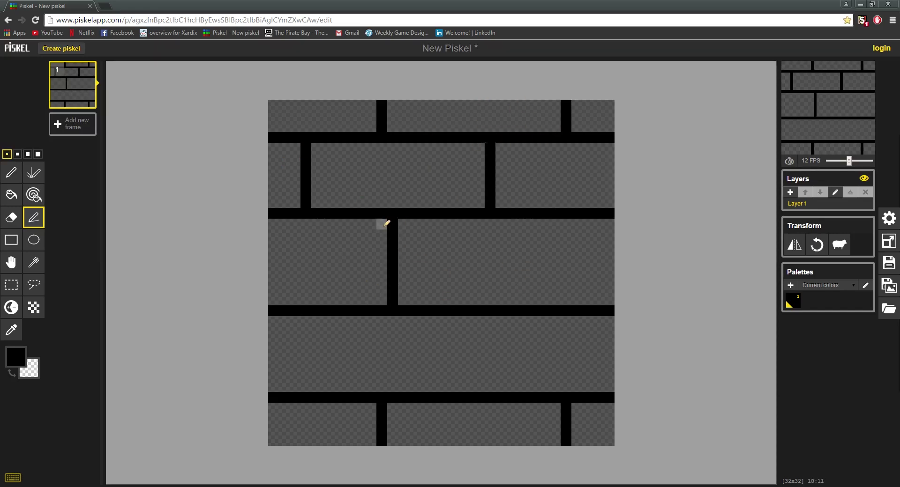
{"action": "key", "text": "ctrl+z"}
{"action": "left_click_drag", "start_coordinate": [352, 215], "coordinate": [356, 284]}
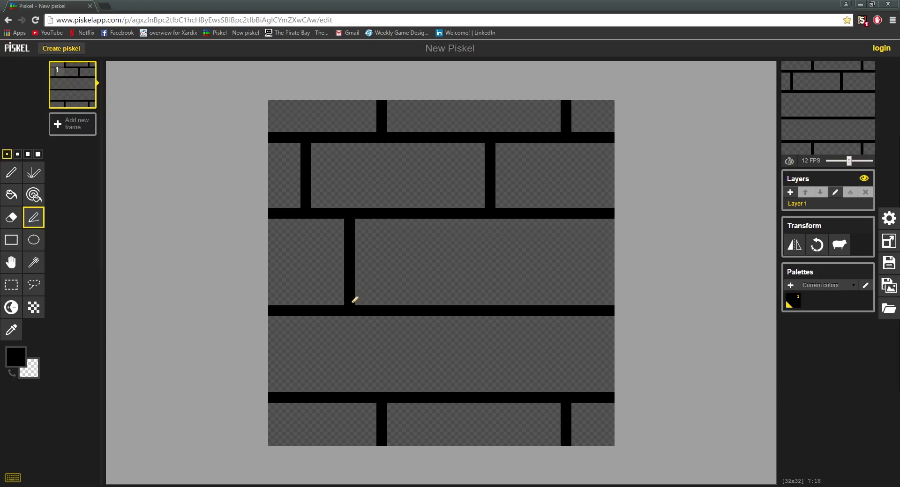
{"action": "left_click_drag", "start_coordinate": [468, 220], "coordinate": [470, 305]}
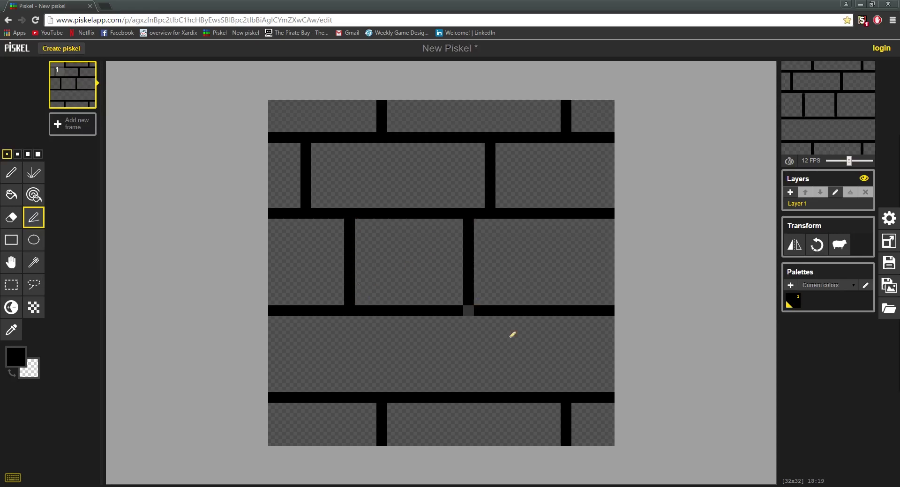
{"action": "left_click_drag", "start_coordinate": [538, 326], "coordinate": [537, 387]}
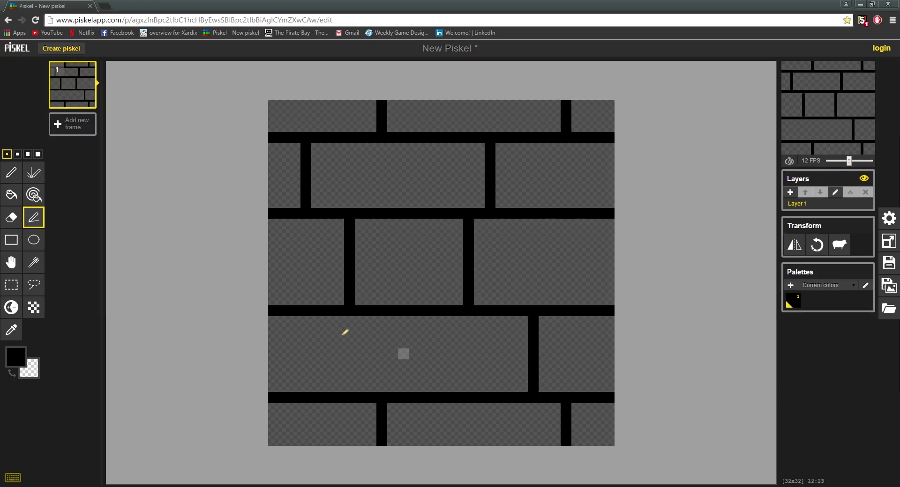
{"action": "left_click_drag", "start_coordinate": [306, 321], "coordinate": [304, 390]}
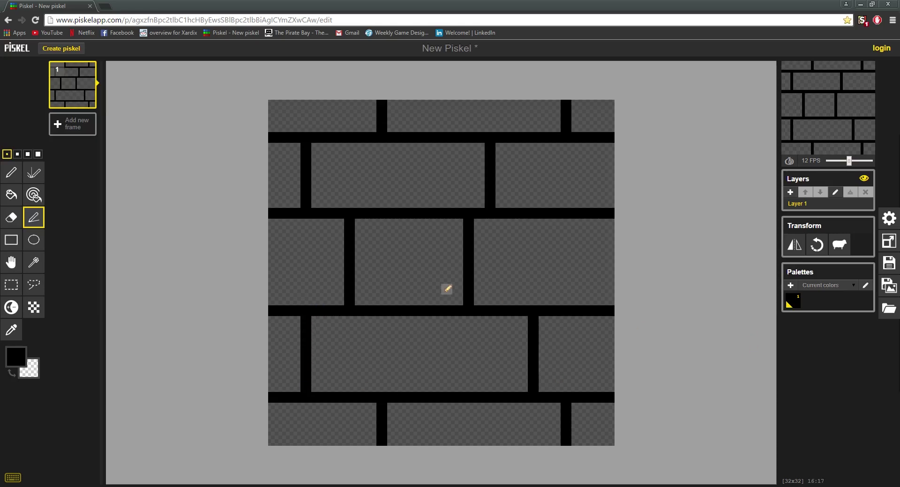
{"action": "left_click", "coordinate": [889, 241]}
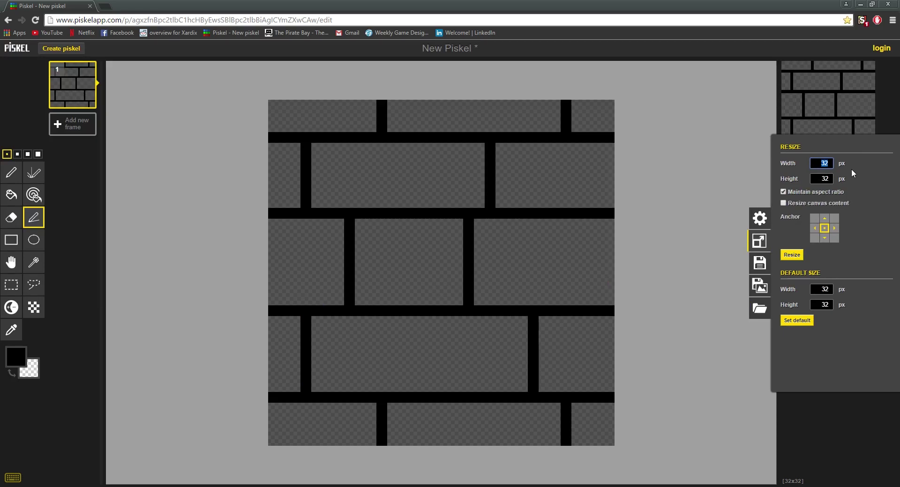
{"action": "left_click", "coordinate": [791, 255]}
{"action": "scroll", "coordinate": [440, 238], "scroll_direction": "down", "scroll_amount": 1}
{"action": "scroll", "coordinate": [331, 267], "scroll_direction": "up", "scroll_amount": 1}
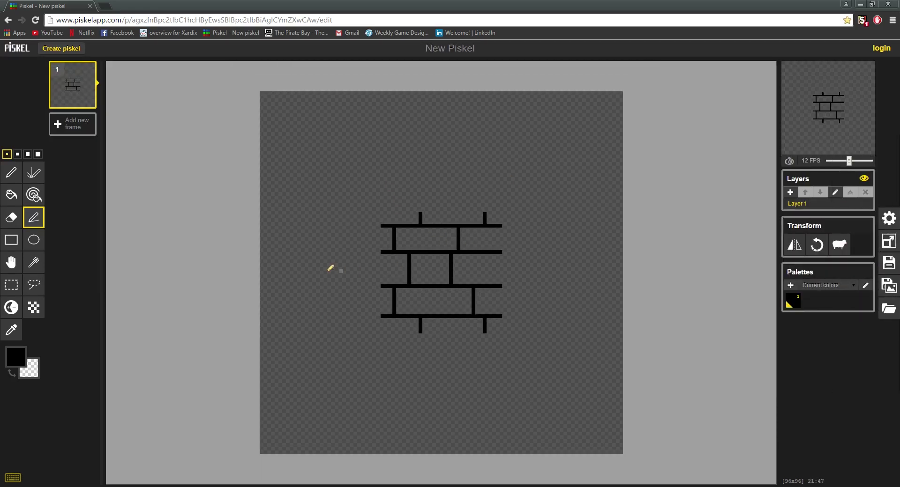
{"action": "left_click", "coordinate": [8, 287]}
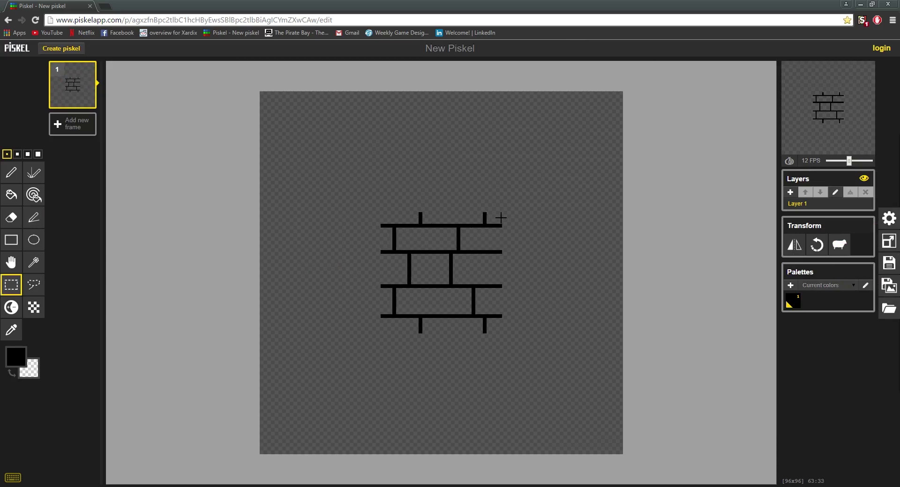
{"action": "mouse_move", "coordinate": [501, 215]}
{"action": "left_mouse_down"}
{"action": "mouse_move", "coordinate": [406, 353]}
{"action": "mouse_move", "coordinate": [383, 333]}
{"action": "left_mouse_up"}
{"action": "left_click_drag", "start_coordinate": [400, 290], "coordinate": [319, 153]}
{"action": "left_click", "coordinate": [126, 231]}
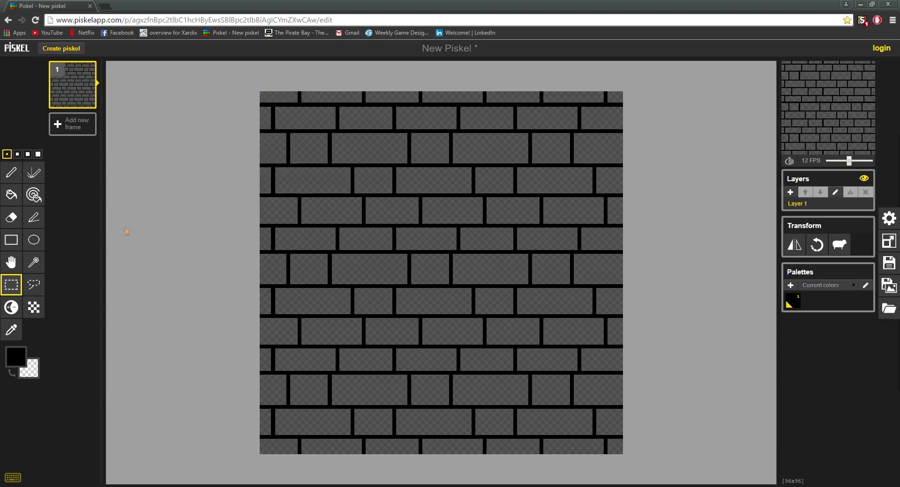
{"action": "scroll", "coordinate": [581, 196], "scroll_direction": "down", "scroll_amount": 4}
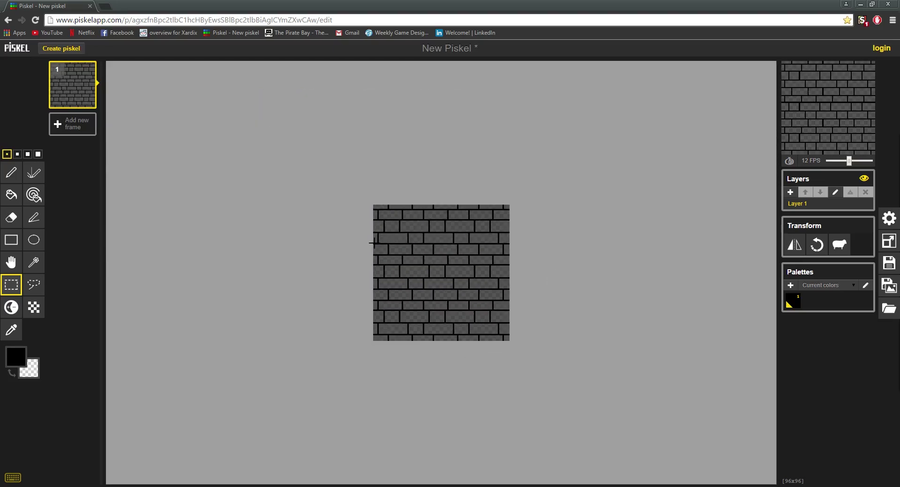
{"action": "scroll", "coordinate": [458, 280], "scroll_direction": "up", "scroll_amount": 2}
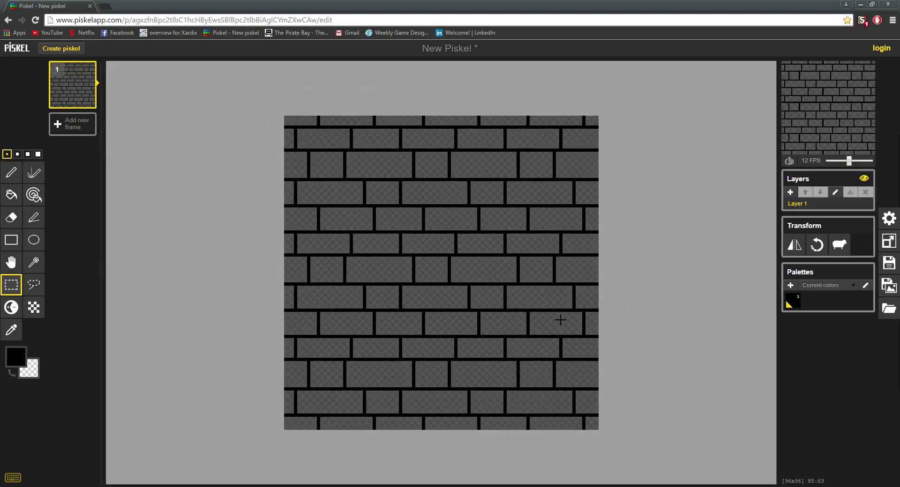
{"action": "key", "text": "ctrl+z"}
{"action": "key", "text": "ctrl+z"}
{"action": "key", "text": "ctrl+z"}
{"action": "key", "text": "ctrl+z"}
{"action": "key", "text": "ctrl+z"}
{"action": "key", "text": "ctrl+z"}
{"action": "key", "text": "ctrl+z"}
{"action": "key", "text": "ctrl+z"}
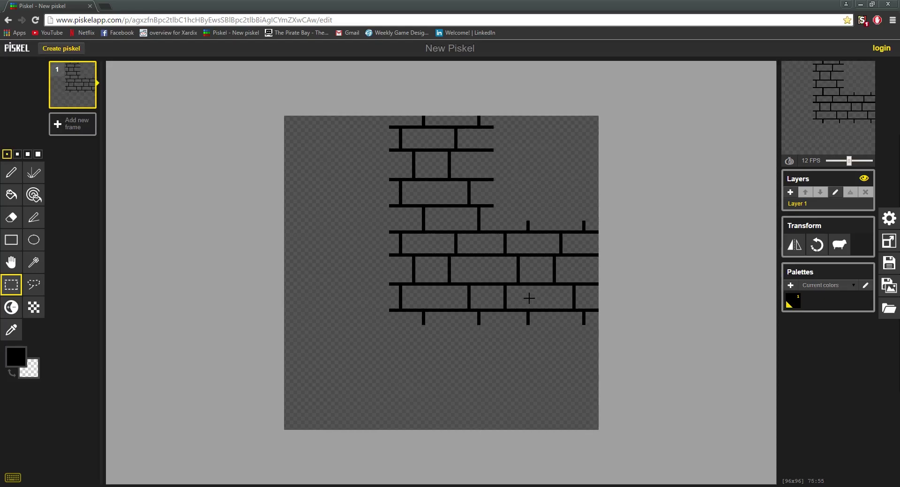
{"action": "key", "text": "ctrl+z"}
{"action": "scroll", "coordinate": [539, 357], "scroll_direction": "down", "scroll_amount": 2}
{"action": "scroll", "coordinate": [517, 360], "scroll_direction": "up", "scroll_amount": 2}
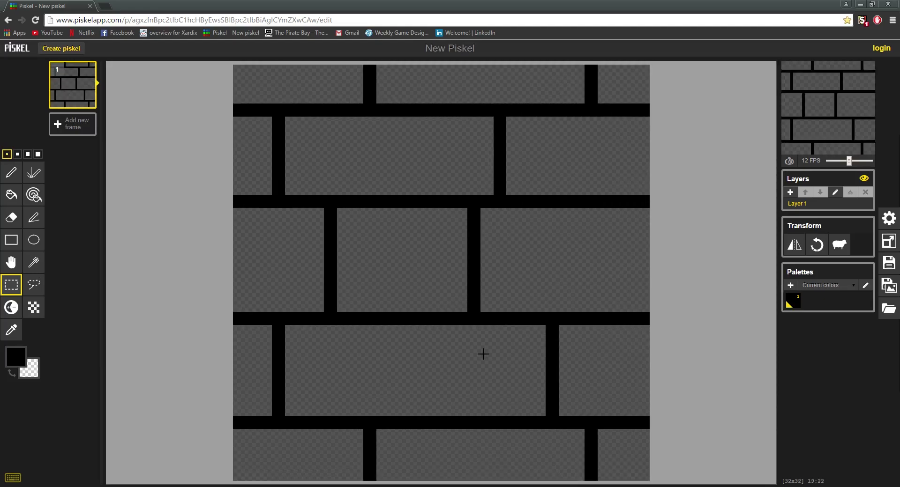
{"action": "scroll", "coordinate": [470, 362], "scroll_direction": "down", "scroll_amount": 1}
Step: Pick a bright red and recolour every grey brick red
{"action": "left_click", "coordinate": [16, 357]}
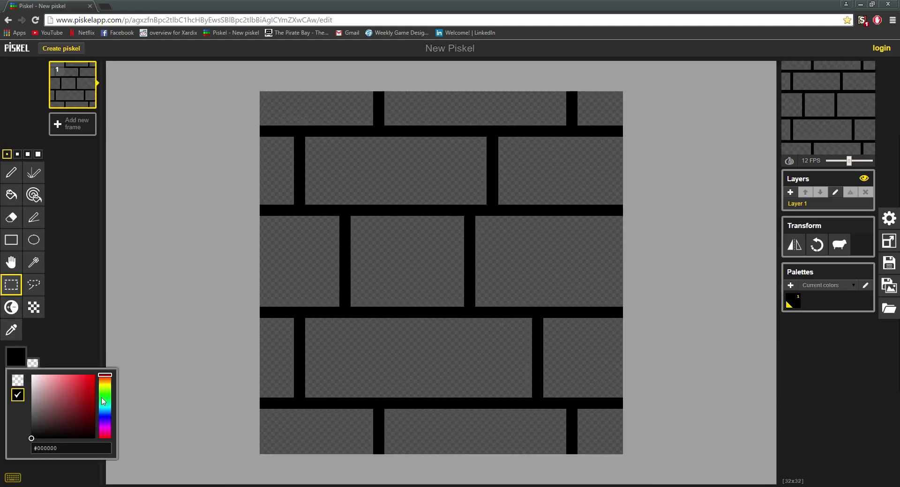
{"action": "left_click_drag", "start_coordinate": [80, 403], "coordinate": [80, 385]}
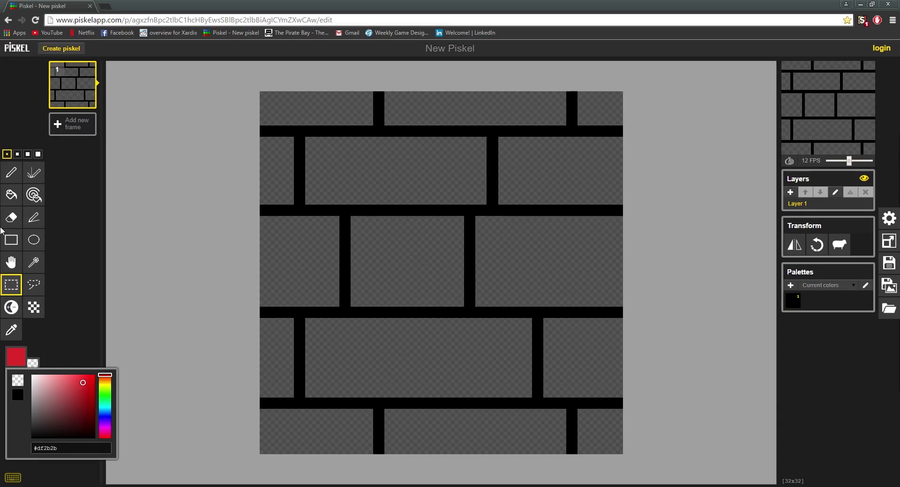
{"action": "left_click", "coordinate": [11, 194]}
{"action": "left_click", "coordinate": [390, 274]}
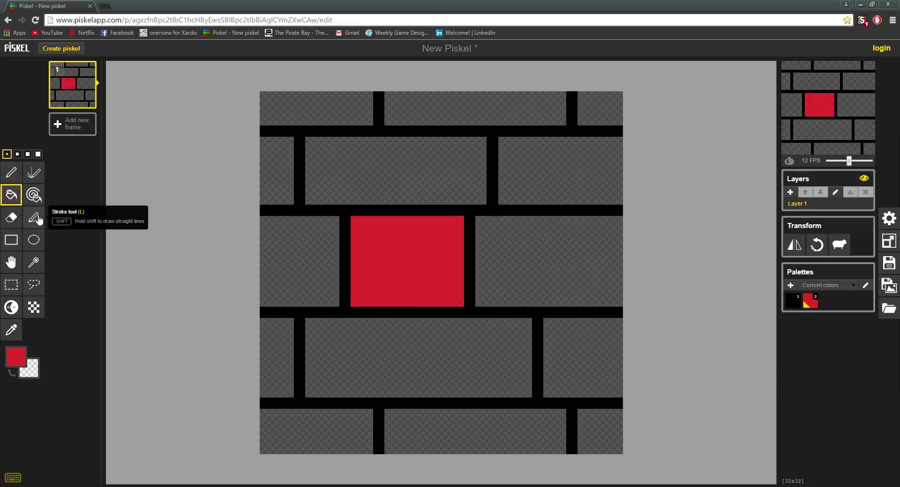
{"action": "left_click", "coordinate": [33, 194]}
{"action": "left_click", "coordinate": [366, 188]}
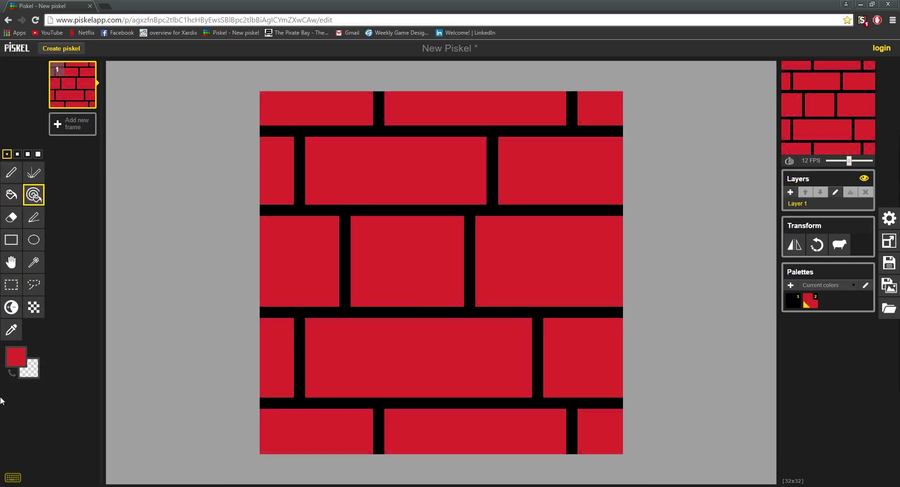
Step: Recolour all bricks to darker red #ab3d3d and choose #7a3131 for shadows
{"action": "left_click", "coordinate": [16, 358]}
{"action": "mouse_move", "coordinate": [97, 390]}
{"action": "left_mouse_down"}
{"action": "mouse_move", "coordinate": [108, 393]}
{"action": "mouse_move", "coordinate": [87, 398]}
{"action": "left_mouse_up"}
{"action": "left_click", "coordinate": [397, 219]}
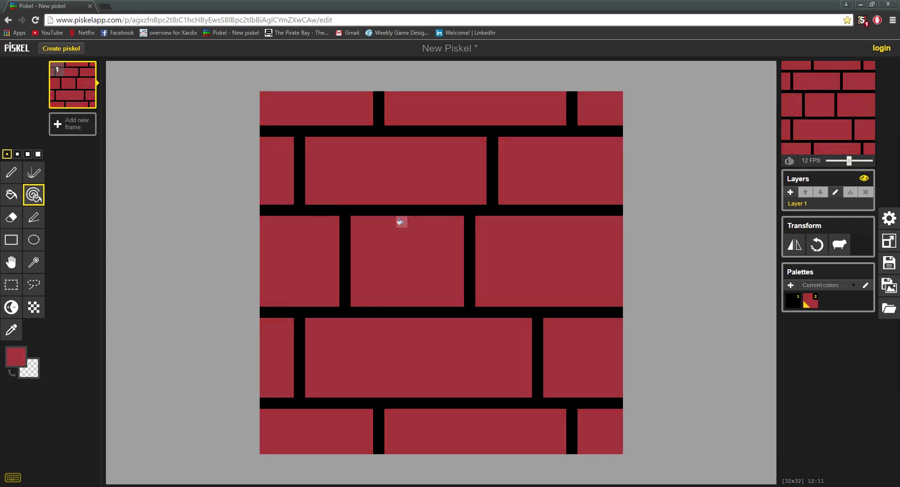
{"action": "left_click", "coordinate": [15, 357]}
{"action": "left_click_drag", "start_coordinate": [91, 404], "coordinate": [84, 408]}
Step: Shade the bottoms of the top-left, lower-left and middle-right bricks with pen strokes
{"action": "left_click", "coordinate": [11, 174]}
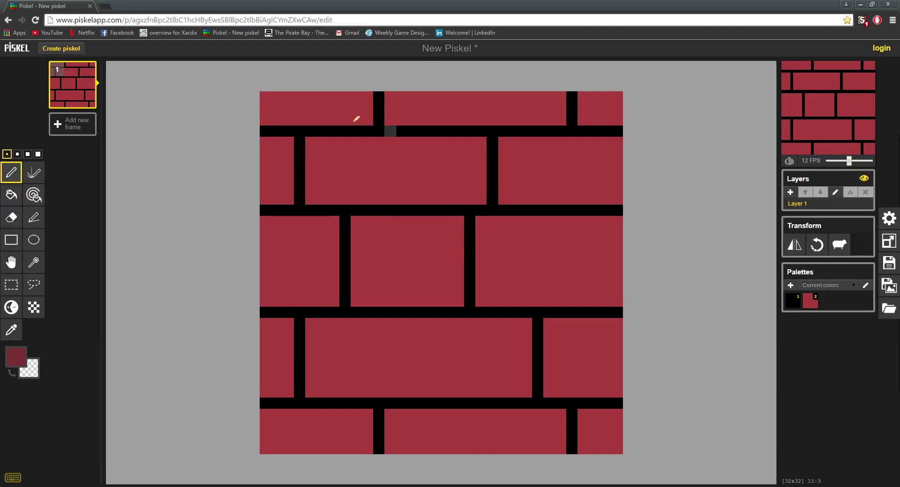
{"action": "mouse_move", "coordinate": [284, 118]}
{"action": "left_mouse_down"}
{"action": "mouse_move", "coordinate": [368, 118]}
{"action": "mouse_move", "coordinate": [369, 110]}
{"action": "left_mouse_up"}
{"action": "left_click_drag", "start_coordinate": [263, 391], "coordinate": [287, 389]}
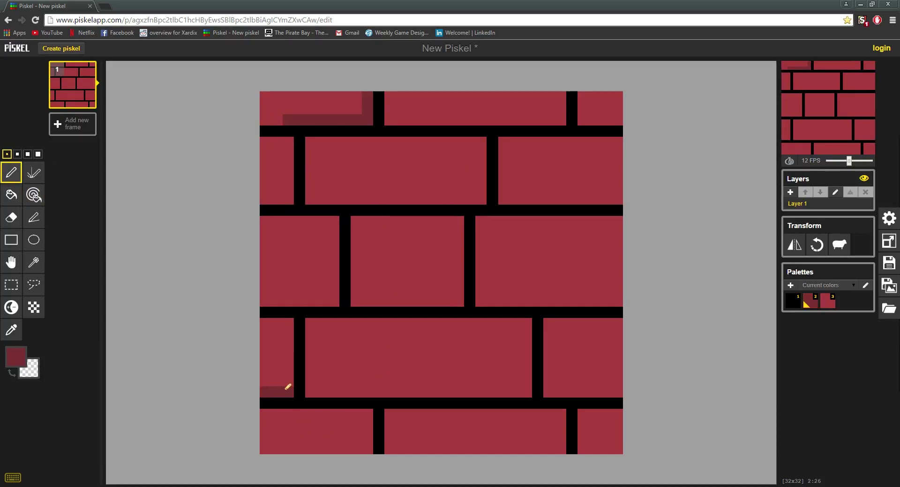
{"action": "left_click_drag", "start_coordinate": [537, 302], "coordinate": [618, 301]}
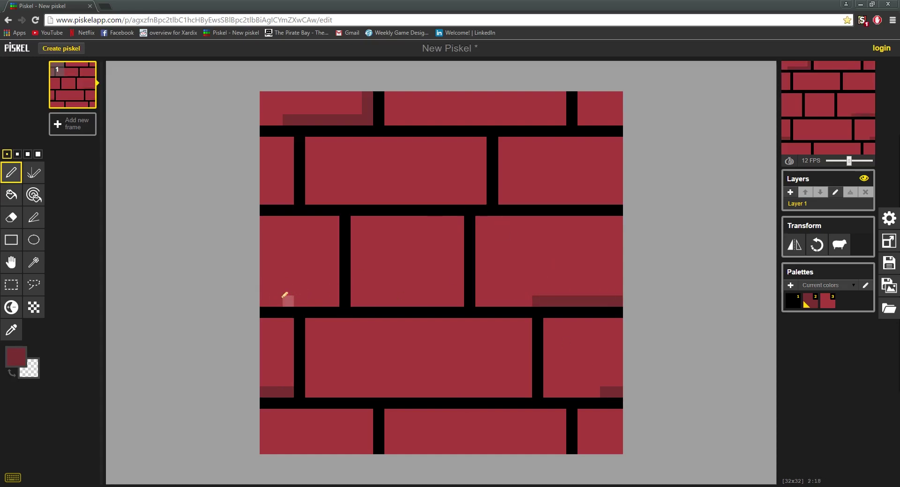
{"action": "mouse_move", "coordinate": [264, 301]}
{"action": "left_mouse_down"}
{"action": "mouse_move", "coordinate": [340, 300]}
{"action": "mouse_move", "coordinate": [263, 301]}
{"action": "left_mouse_up"}
{"action": "key", "text": "ctrl+z"}
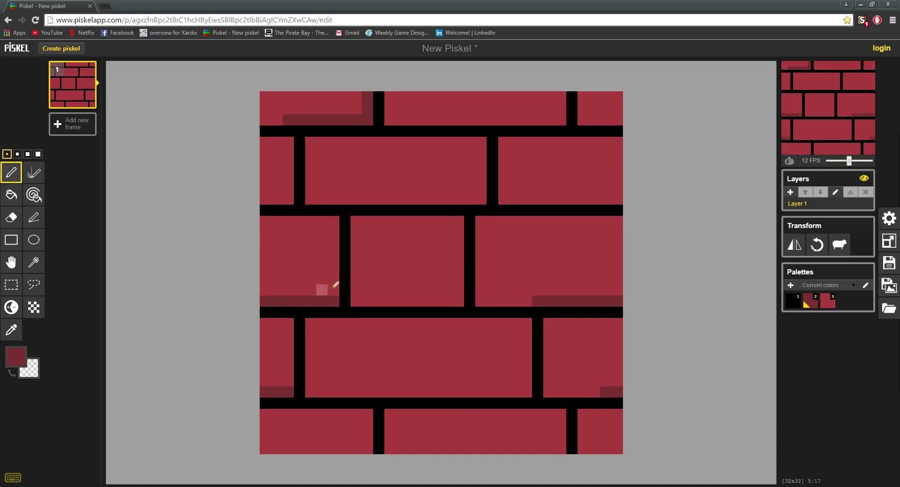
Step: Shade the middle-left brick's right edge and the centre, upper-right, second-row and top-centre bottoms
{"action": "left_click_drag", "start_coordinate": [335, 293], "coordinate": [333, 266]}
{"action": "left_click_drag", "start_coordinate": [401, 300], "coordinate": [463, 298]}
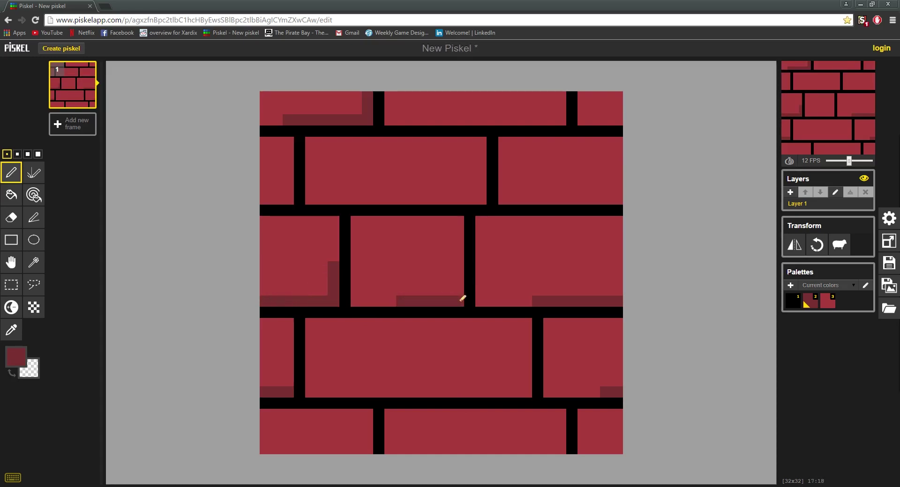
{"action": "left_click_drag", "start_coordinate": [547, 199], "coordinate": [613, 199]}
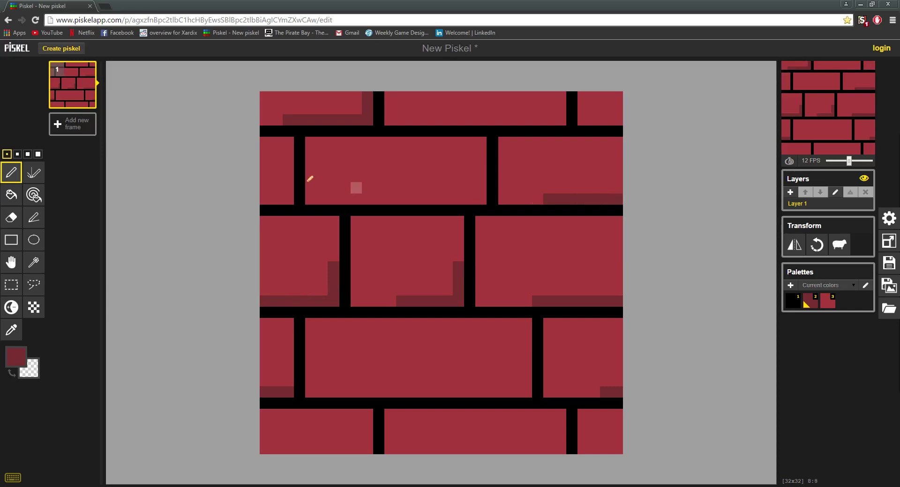
{"action": "left_click_drag", "start_coordinate": [266, 198], "coordinate": [291, 197]}
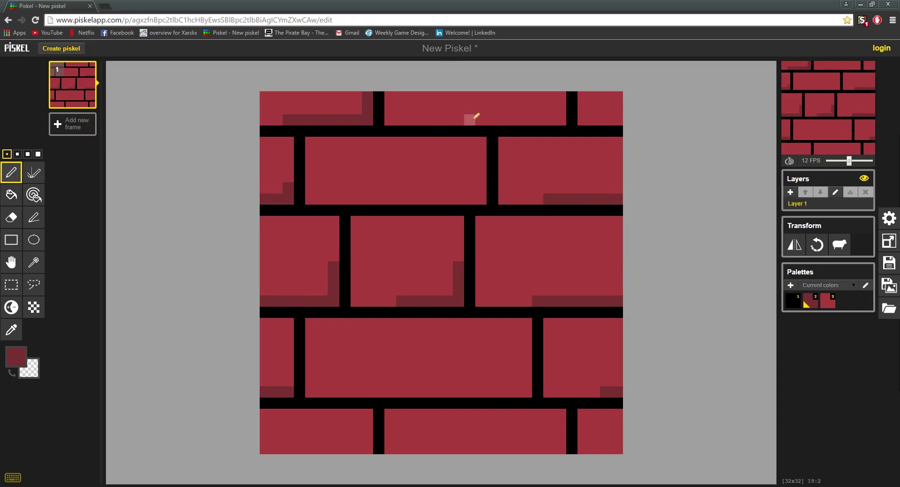
{"action": "left_click_drag", "start_coordinate": [467, 117], "coordinate": [553, 117]}
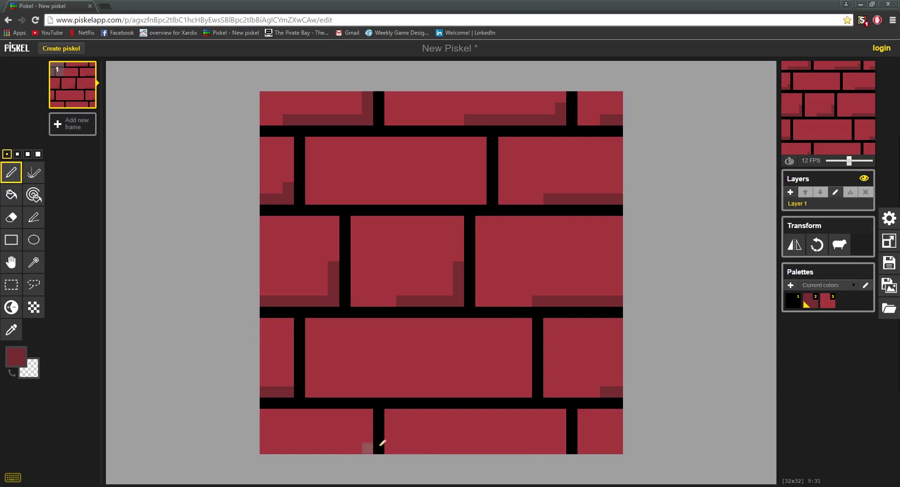
Step: Shade the lower-middle brick's bottom and right side and the second-row centre brick
{"action": "left_click_drag", "start_coordinate": [422, 392], "coordinate": [518, 390]}
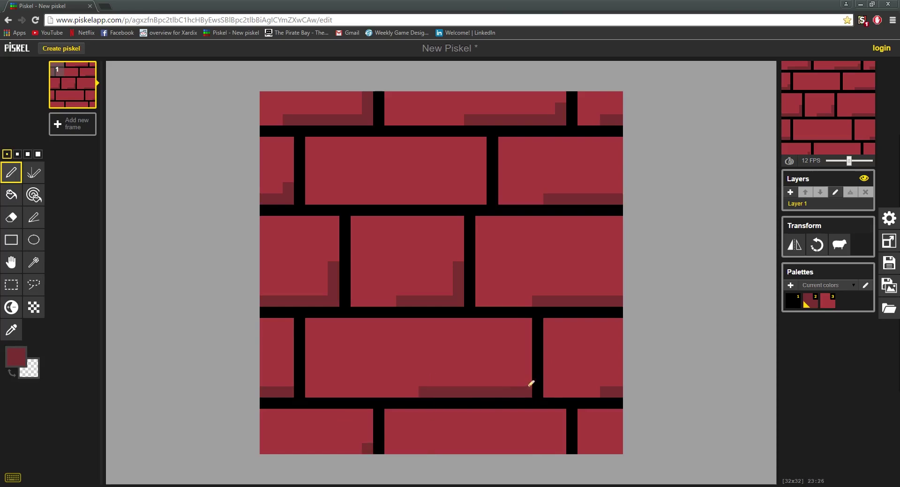
{"action": "left_click_drag", "start_coordinate": [529, 384], "coordinate": [527, 362]}
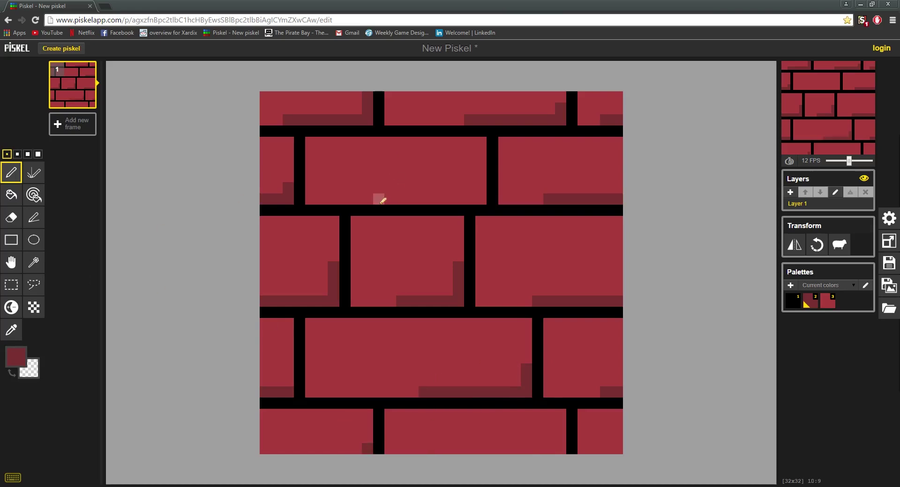
{"action": "left_click_drag", "start_coordinate": [377, 198], "coordinate": [468, 198]}
{"action": "left_click", "coordinate": [481, 188]}
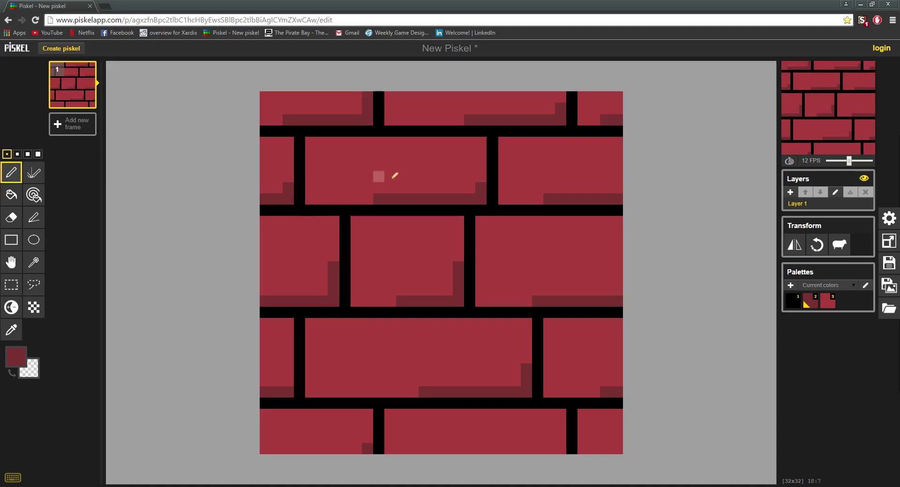
{"action": "left_click", "coordinate": [481, 176]}
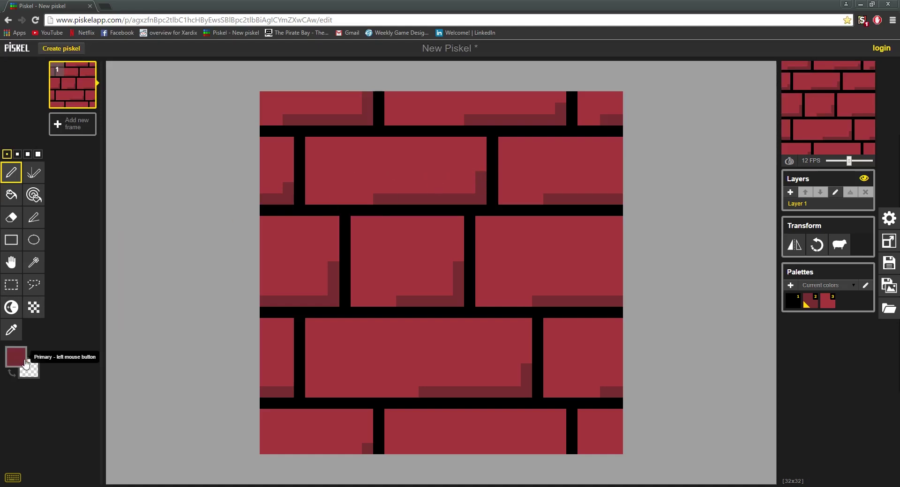
Step: Switch the drawing colour to a lighter red for highlights
{"action": "left_click", "coordinate": [16, 357]}
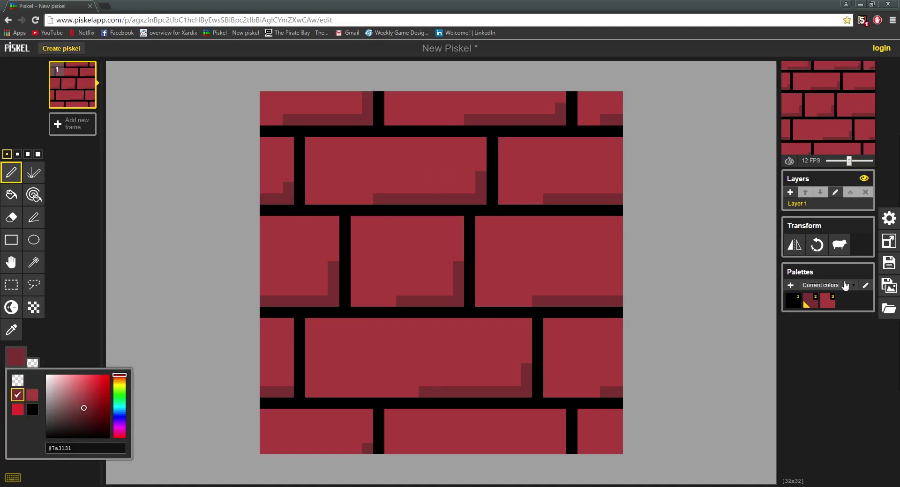
{"action": "left_click", "coordinate": [827, 303]}
{"action": "left_click", "coordinate": [5, 359]}
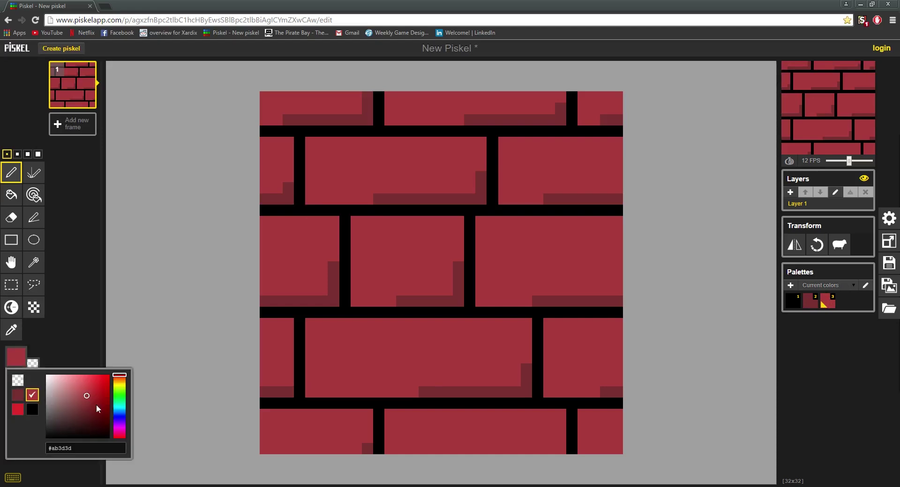
{"action": "left_click", "coordinate": [87, 391]}
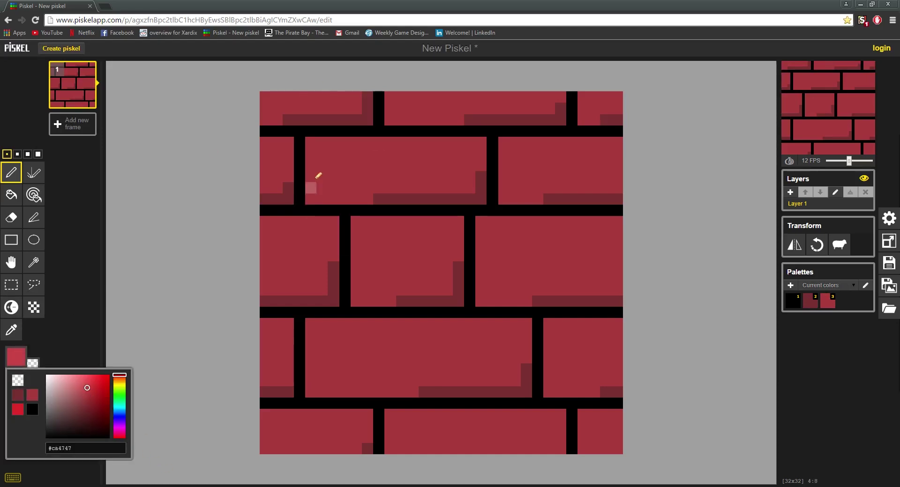
Step: Highlight the tops and left edges of the upper, middle and bottom-right bricks
{"action": "left_click_drag", "start_coordinate": [312, 142], "coordinate": [425, 142]}
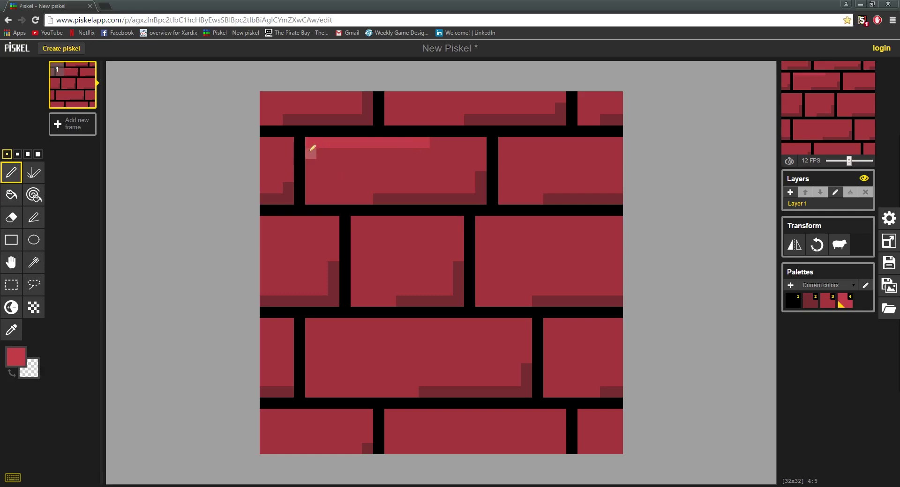
{"action": "left_click", "coordinate": [308, 160]}
{"action": "mouse_move", "coordinate": [355, 222]}
{"action": "left_mouse_down"}
{"action": "mouse_move", "coordinate": [418, 224]}
{"action": "mouse_move", "coordinate": [356, 244]}
{"action": "left_mouse_up"}
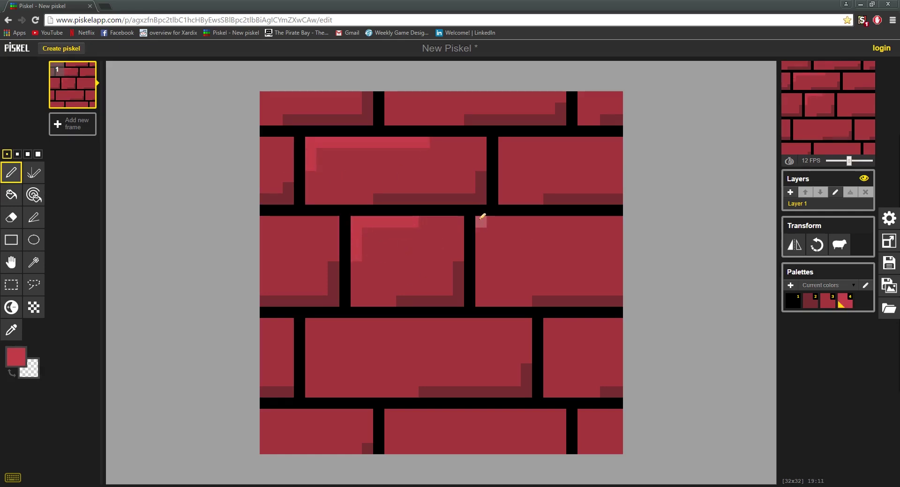
{"action": "mouse_move", "coordinate": [480, 217]}
{"action": "left_mouse_down"}
{"action": "mouse_move", "coordinate": [554, 221]}
{"action": "mouse_move", "coordinate": [478, 232]}
{"action": "mouse_move", "coordinate": [480, 255]}
{"action": "left_mouse_up"}
{"action": "mouse_move", "coordinate": [560, 323]}
{"action": "left_mouse_down"}
{"action": "mouse_move", "coordinate": [546, 321]}
{"action": "mouse_move", "coordinate": [612, 322]}
{"action": "mouse_move", "coordinate": [606, 337]}
{"action": "left_mouse_up"}
{"action": "key", "text": "ctrl+z"}
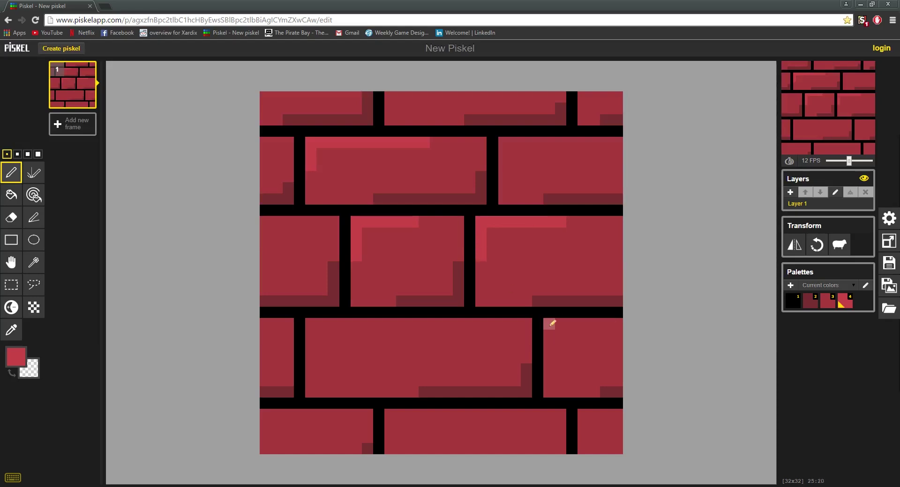
{"action": "mouse_move", "coordinate": [546, 323]}
{"action": "left_mouse_down"}
{"action": "mouse_move", "coordinate": [574, 324]}
{"action": "mouse_move", "coordinate": [554, 331]}
{"action": "mouse_move", "coordinate": [549, 347]}
{"action": "left_mouse_up"}
{"action": "key", "text": "ctrl+z"}
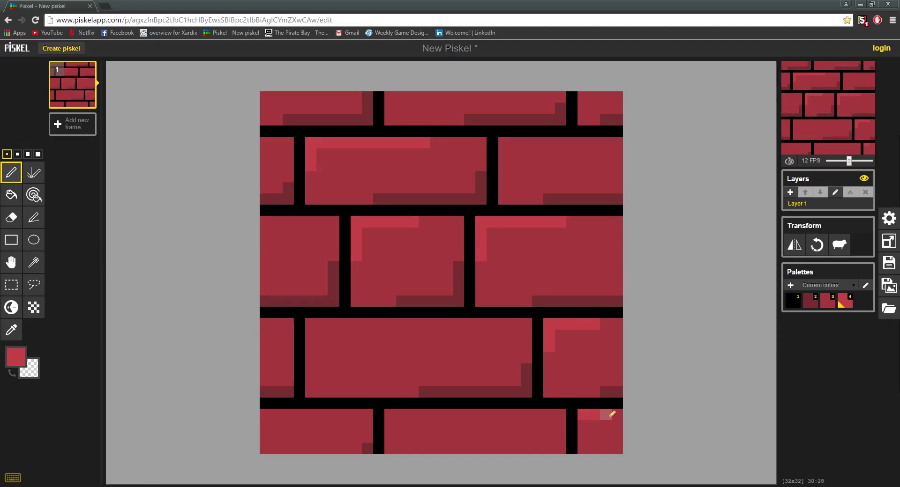
{"action": "left_click", "coordinate": [615, 415]}
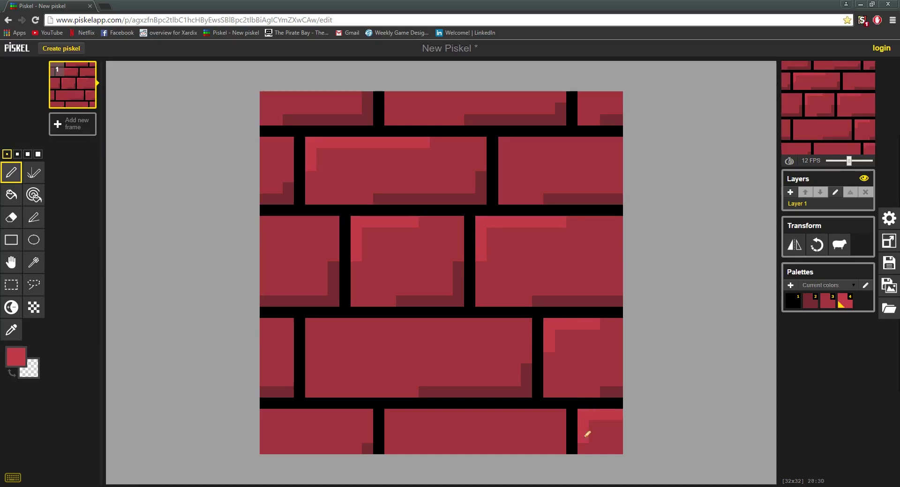
Step: Highlight the bottom-left, middle, upper-right and bottom-middle bricks along top and left edges
{"action": "left_click_drag", "start_coordinate": [261, 412], "coordinate": [335, 418]}
{"action": "key", "text": "ctrl+z"}
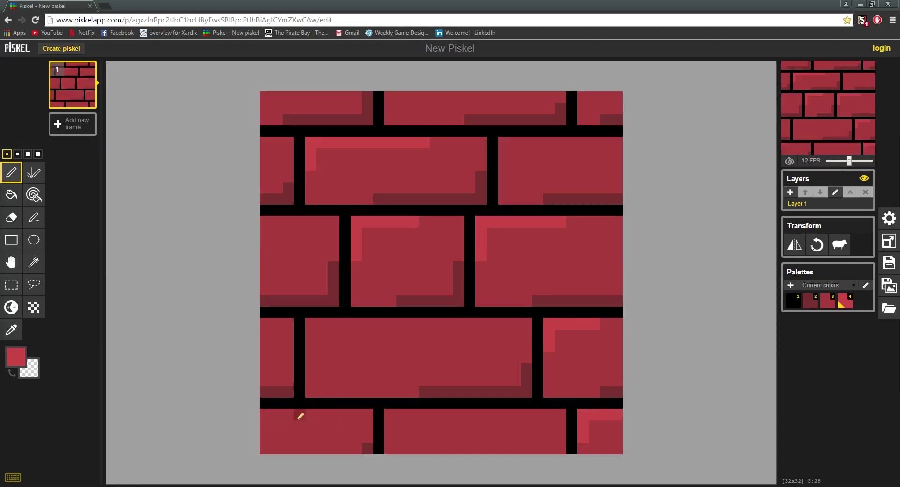
{"action": "left_click_drag", "start_coordinate": [268, 412], "coordinate": [328, 415]}
{"action": "left_click_drag", "start_coordinate": [313, 322], "coordinate": [315, 366]}
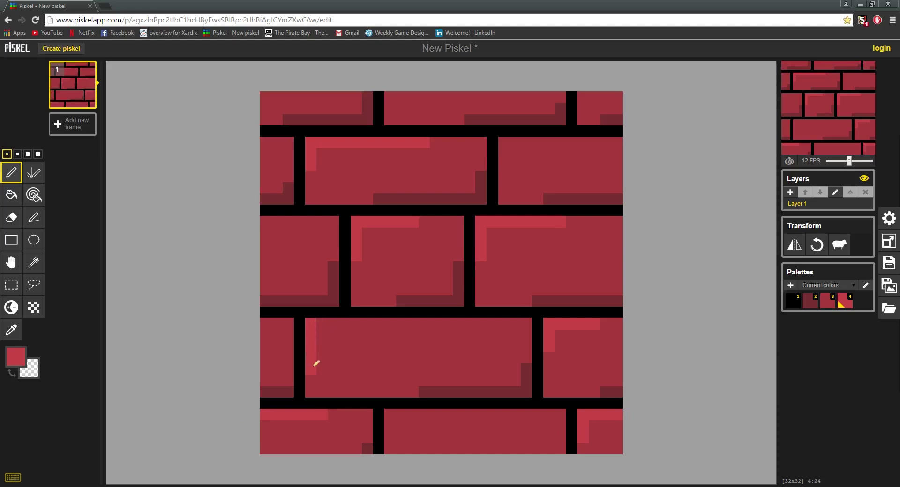
{"action": "left_click_drag", "start_coordinate": [320, 322], "coordinate": [434, 322]}
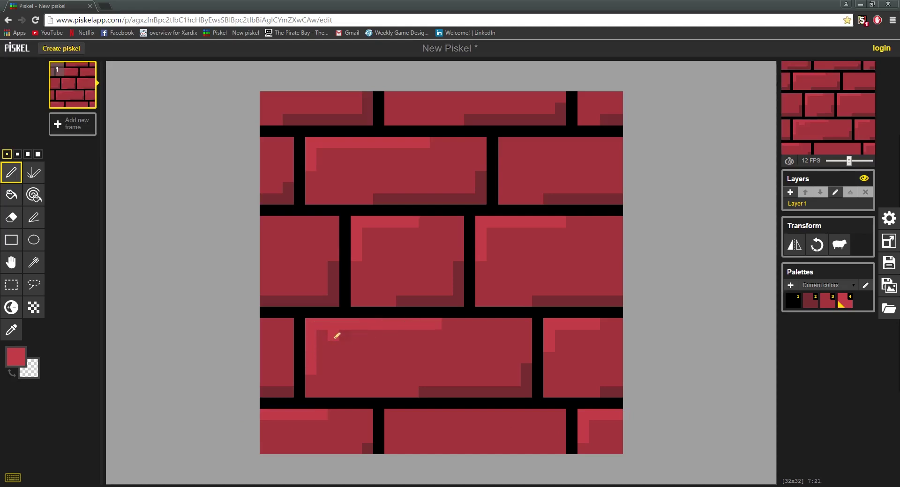
{"action": "key", "text": "ctrl+z"}
{"action": "key", "text": "ctrl+z"}
{"action": "left_click_drag", "start_coordinate": [309, 322], "coordinate": [424, 322]}
{"action": "left_click_drag", "start_coordinate": [605, 324], "coordinate": [619, 324]}
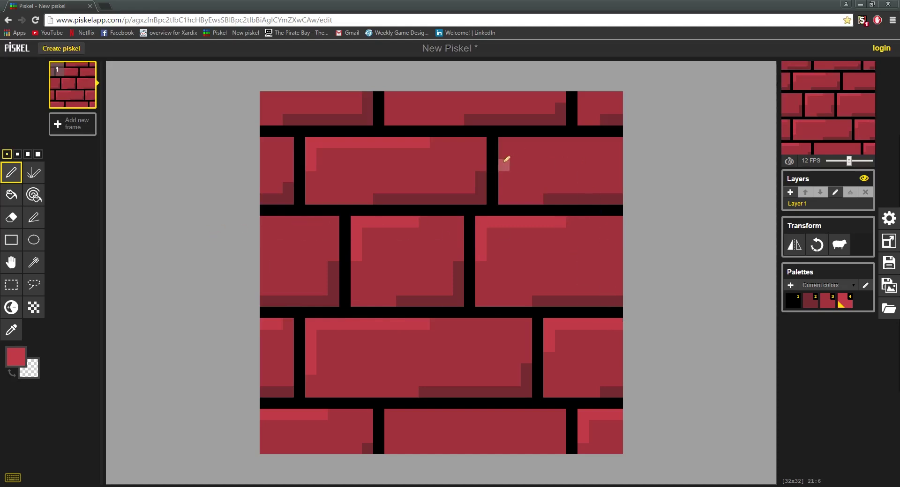
{"action": "left_click_drag", "start_coordinate": [506, 161], "coordinate": [505, 144]}
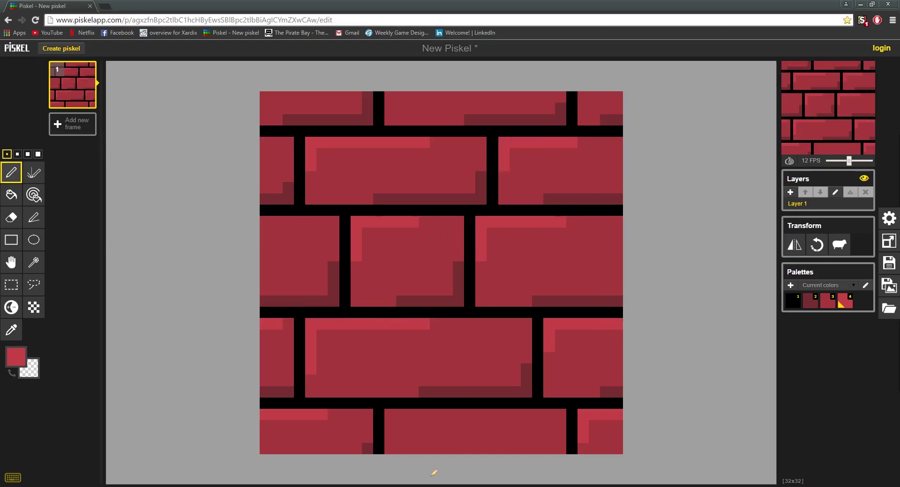
{"action": "mouse_move", "coordinate": [391, 441]}
{"action": "left_mouse_down"}
{"action": "mouse_move", "coordinate": [399, 415]}
{"action": "mouse_move", "coordinate": [452, 414]}
{"action": "left_mouse_up"}
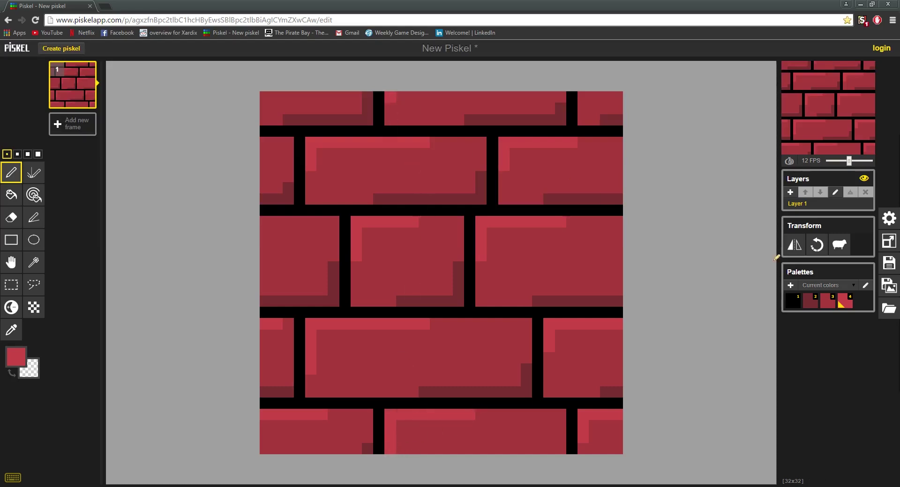
Step: Resize the canvas to 96x96
{"action": "scroll", "coordinate": [436, 210], "scroll_direction": "down", "scroll_amount": 1}
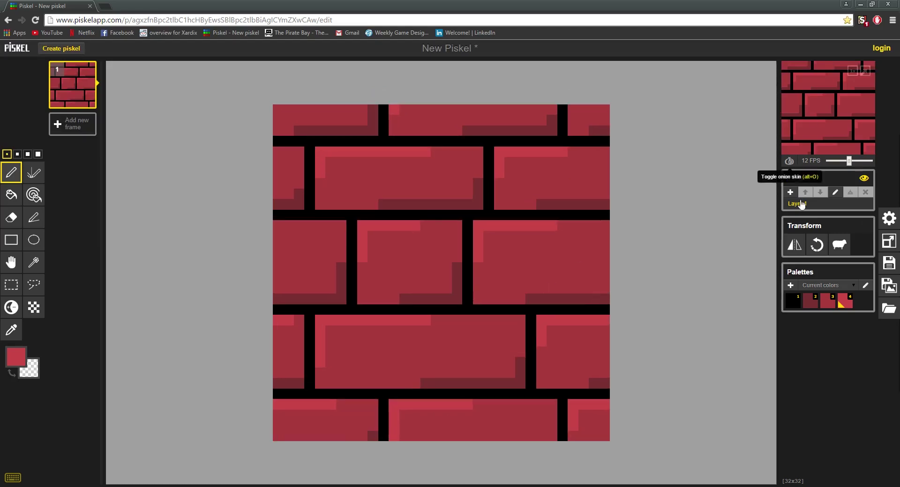
{"action": "left_click", "coordinate": [889, 241]}
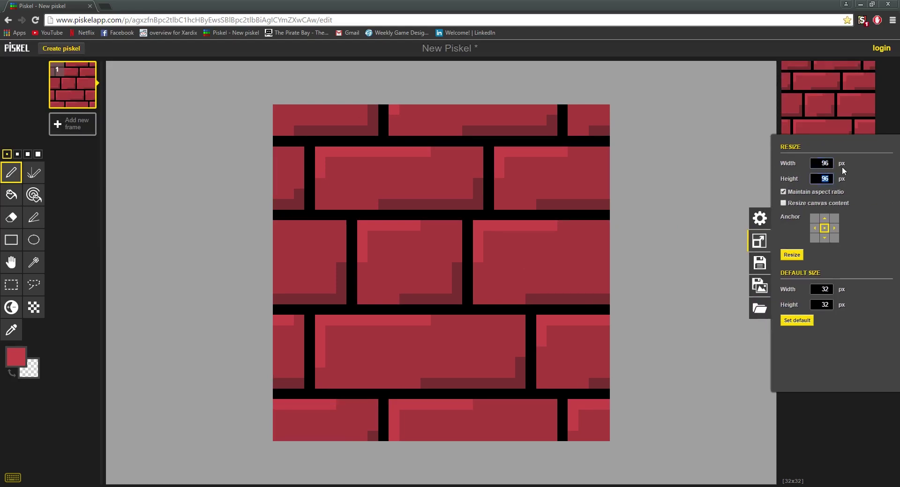
{"action": "left_click", "coordinate": [792, 255]}
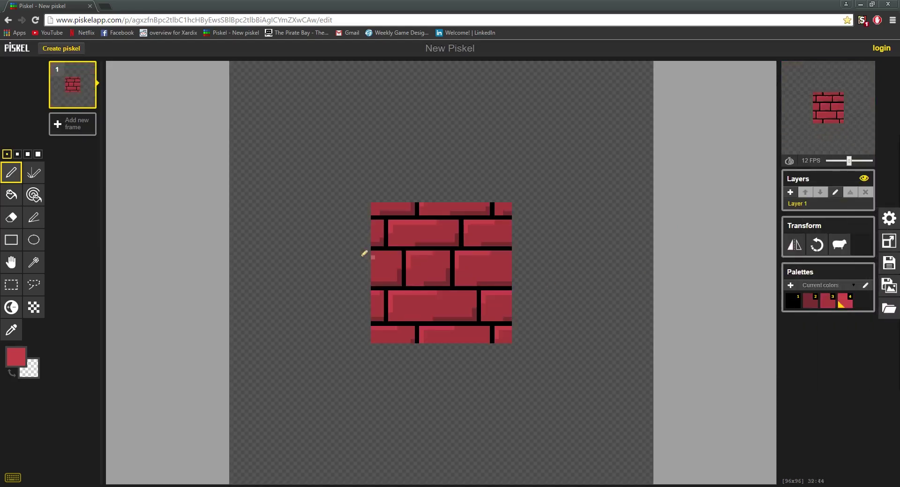
Step: Move copies of the selected brick tile around the grid to check tiling, then undo them
{"action": "left_click", "coordinate": [11, 285]}
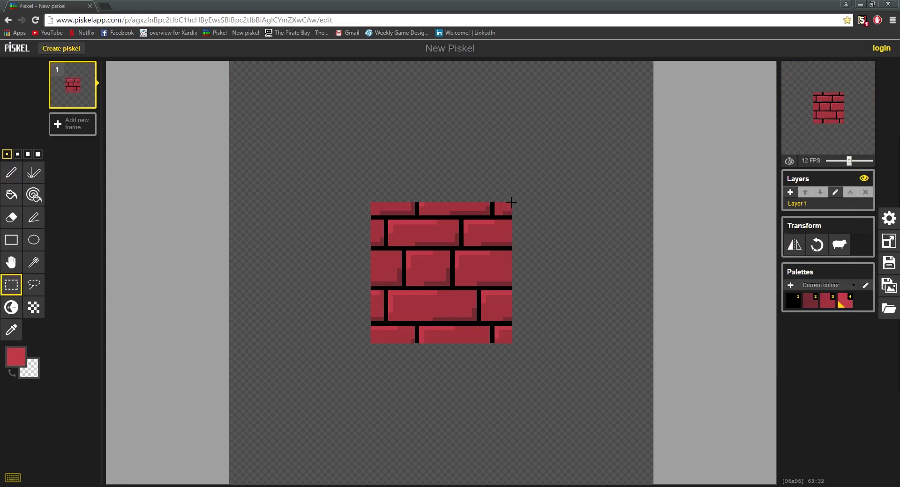
{"action": "left_click_drag", "start_coordinate": [511, 203], "coordinate": [370, 343]}
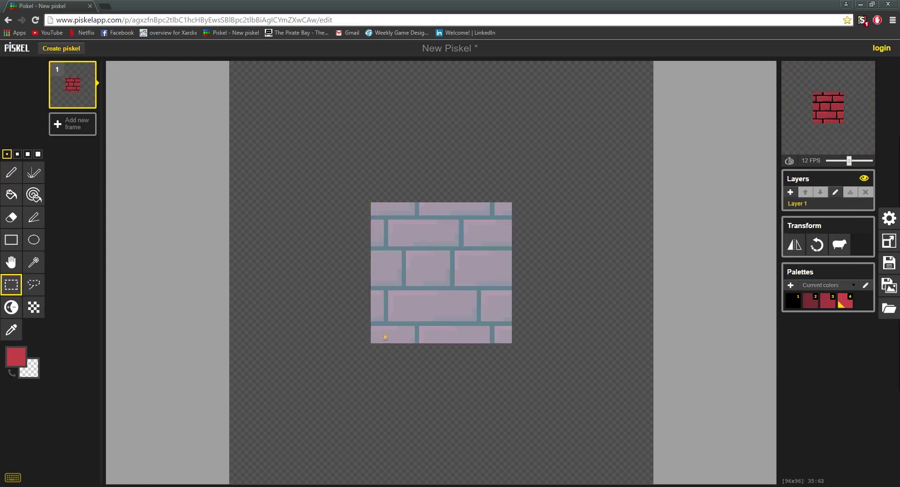
{"action": "left_click_drag", "start_coordinate": [427, 311], "coordinate": [291, 114]}
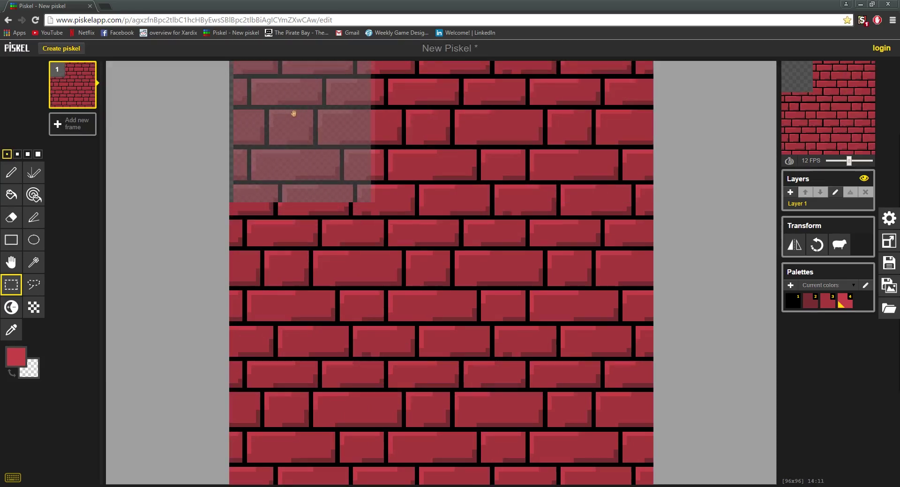
{"action": "left_click", "coordinate": [520, 265]}
{"action": "scroll", "coordinate": [520, 264], "scroll_direction": "down", "scroll_amount": 3}
{"action": "left_click", "coordinate": [641, 285]}
{"action": "scroll", "coordinate": [565, 371], "scroll_direction": "down", "scroll_amount": 1}
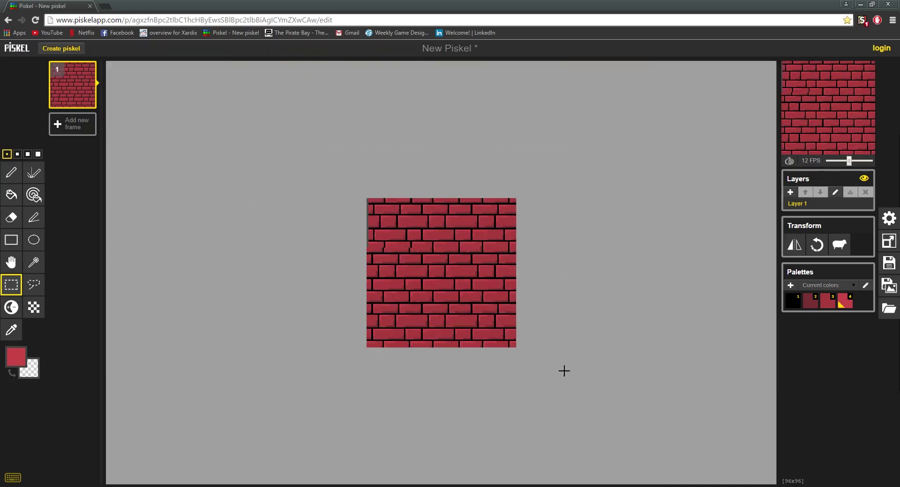
{"action": "scroll", "coordinate": [564, 371], "scroll_direction": "up", "scroll_amount": 3}
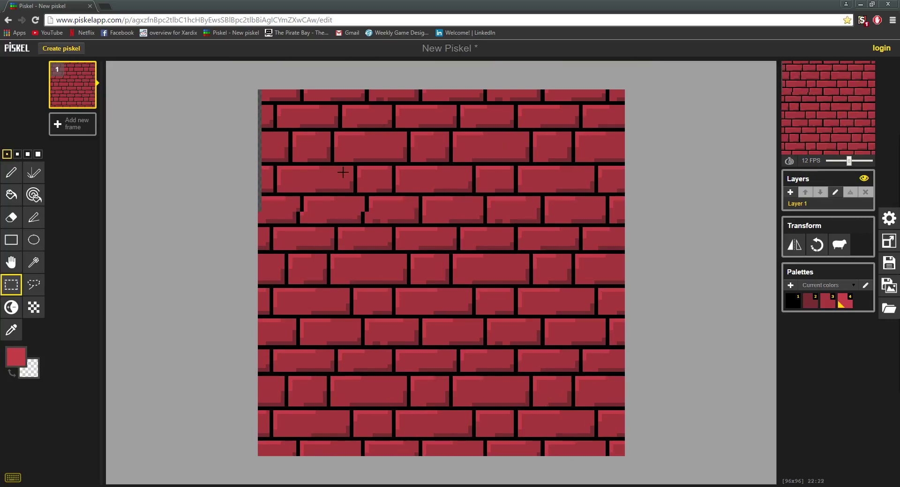
{"action": "key", "text": "ctrl+z"}
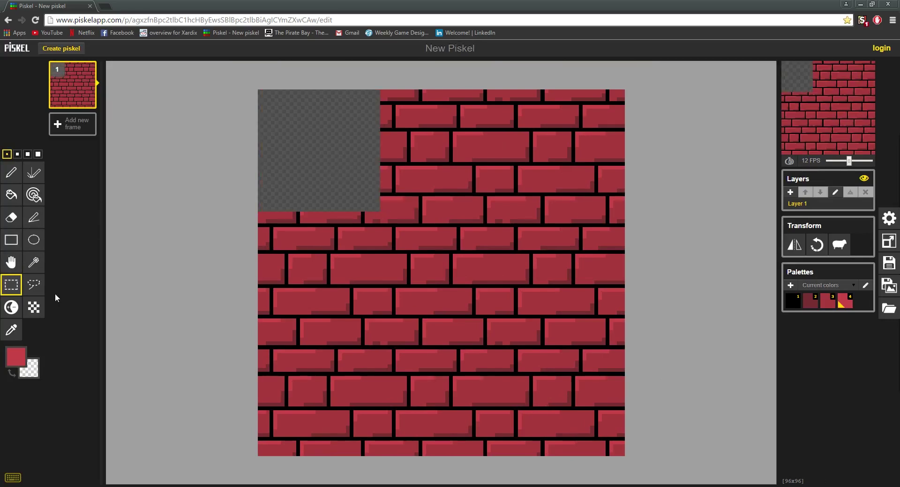
{"action": "key", "text": "ctrl+z"}
{"action": "key", "text": "ctrl+z"}
{"action": "key", "text": "ctrl+z"}
{"action": "key", "text": "ctrl+z"}
{"action": "key", "text": "ctrl+z"}
{"action": "key", "text": "ctrl+z"}
{"action": "key", "text": "ctrl+z"}
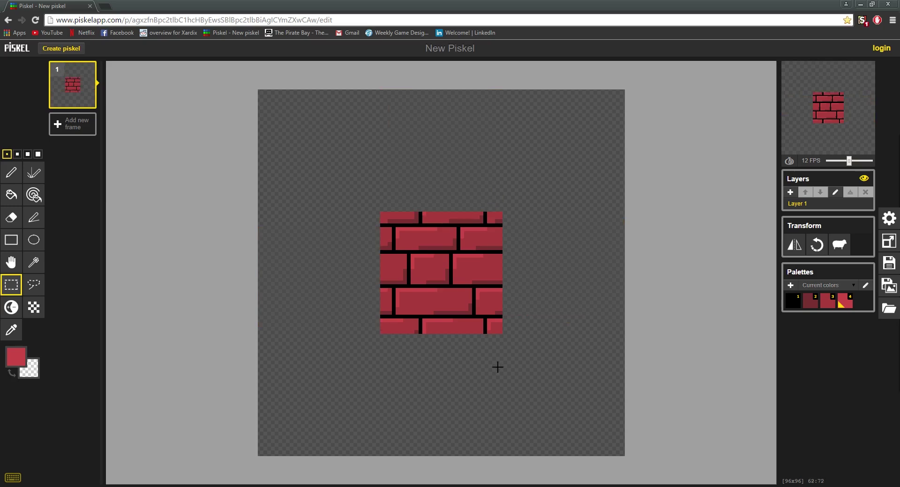
Step: Undo the resize back to 32x32 and set the primary colour to #5c371a
{"action": "key", "text": "ctrl+z"}
{"action": "key", "text": "ctrl+z"}
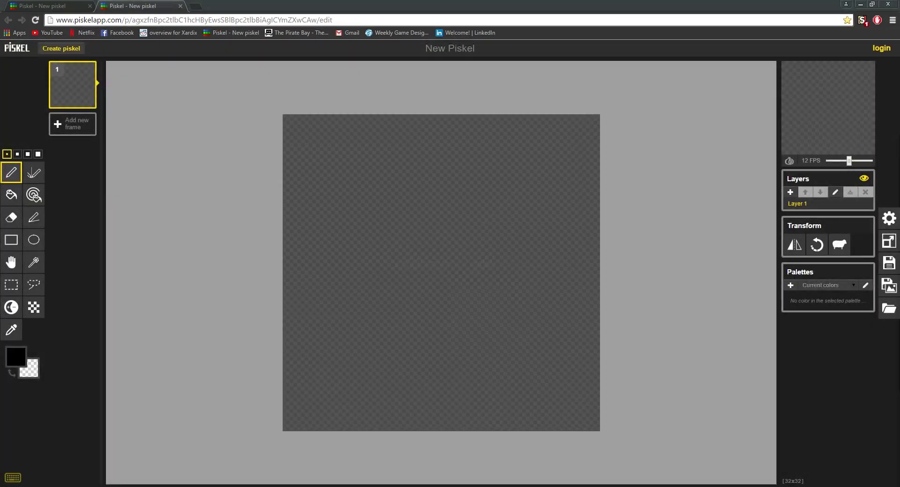
{"action": "scroll", "coordinate": [689, 296], "scroll_direction": "up", "scroll_amount": 1}
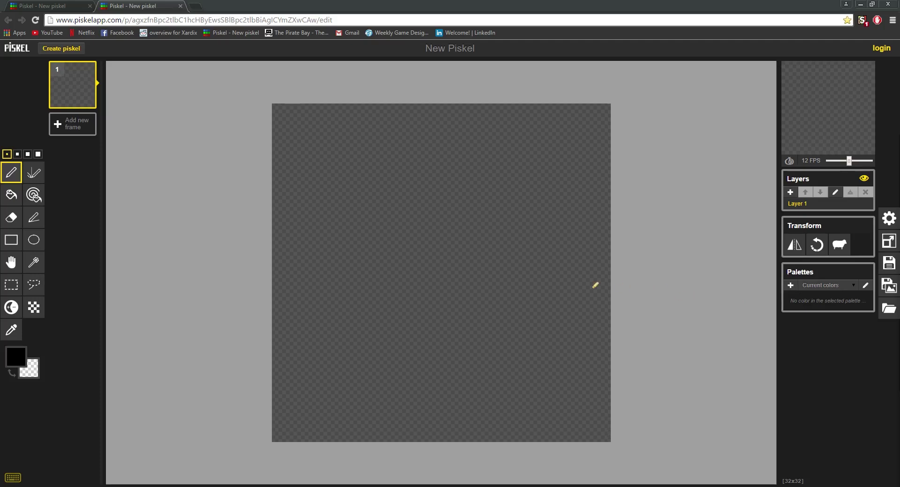
{"action": "left_click", "coordinate": [16, 357]}
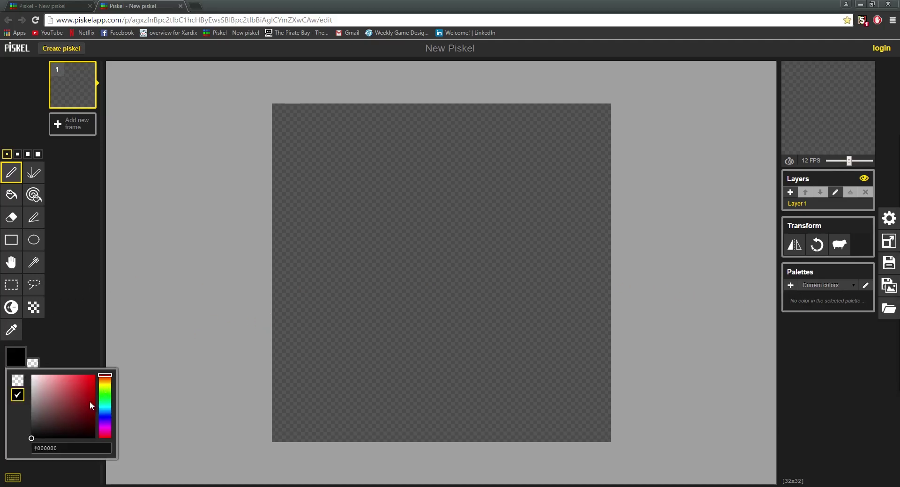
{"action": "left_click_drag", "start_coordinate": [107, 386], "coordinate": [106, 380]}
{"action": "left_click", "coordinate": [77, 417]}
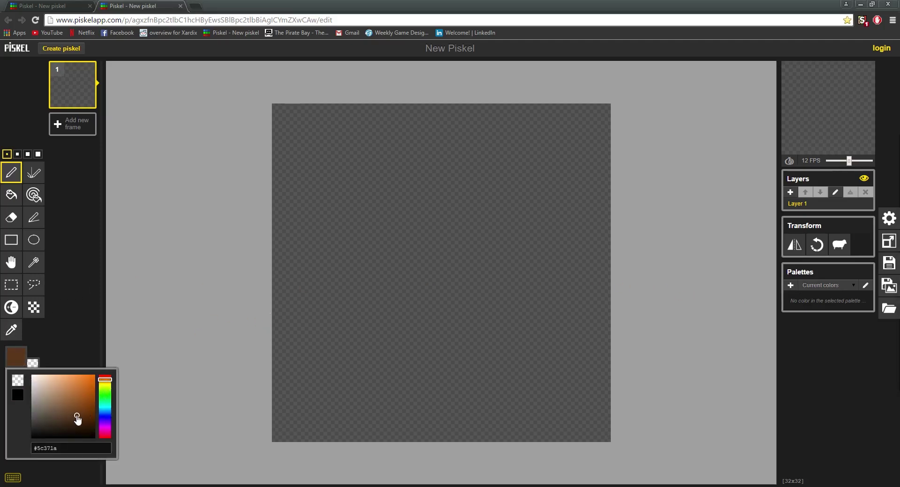
{"action": "left_click", "coordinate": [415, 235]}
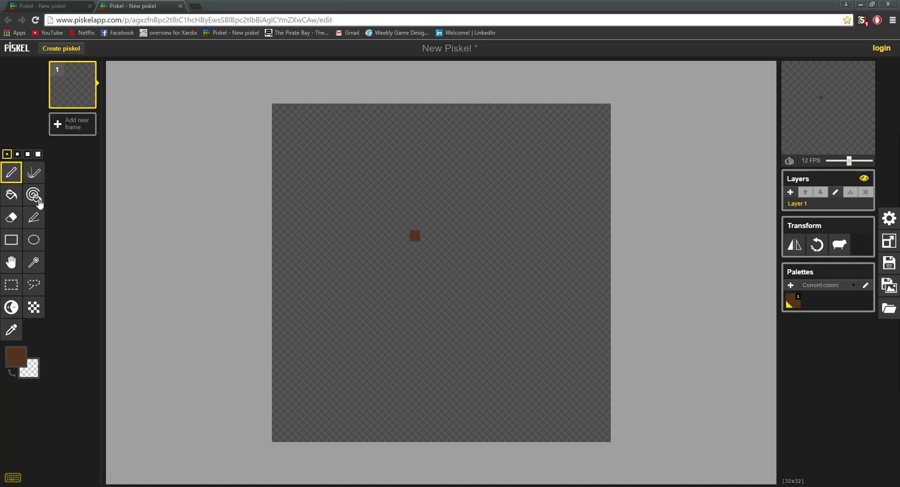
Step: Bucket-fill the whole canvas with the dark brown
{"action": "left_click", "coordinate": [10, 198]}
{"action": "left_click", "coordinate": [401, 293]}
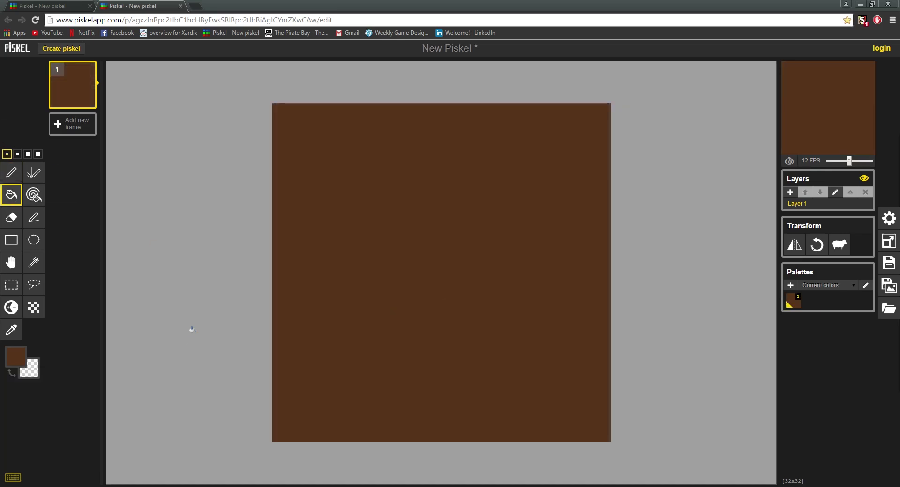
{"action": "left_click", "coordinate": [10, 310]}
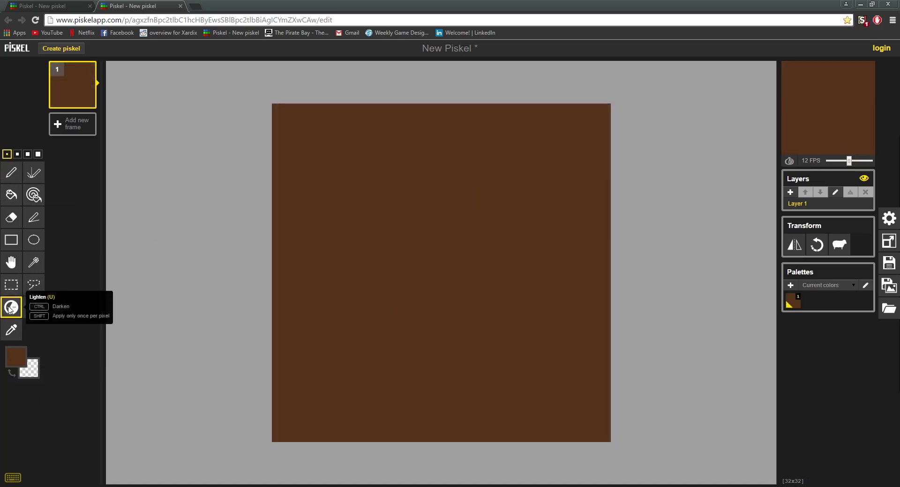
Step: Darken scattered rows of pixels across the brown tile for mottling
{"action": "mouse_move", "coordinate": [245, 127]}
{"action": "left_mouse_down"}
{"action": "mouse_move", "coordinate": [358, 106]}
{"action": "mouse_move", "coordinate": [226, 182]}
{"action": "mouse_move", "coordinate": [189, 215]}
{"action": "mouse_move", "coordinate": [647, 417]}
{"action": "mouse_move", "coordinate": [511, 432]}
{"action": "mouse_move", "coordinate": [227, 358]}
{"action": "mouse_move", "coordinate": [551, 300]}
{"action": "mouse_move", "coordinate": [804, 275]}
{"action": "mouse_move", "coordinate": [384, 197]}
{"action": "mouse_move", "coordinate": [368, 155]}
{"action": "mouse_move", "coordinate": [739, 135]}
{"action": "mouse_move", "coordinate": [412, 38]}
{"action": "left_mouse_up"}
{"action": "mouse_move", "coordinate": [426, 404]}
{"action": "left_mouse_down"}
{"action": "mouse_move", "coordinate": [311, 231]}
{"action": "mouse_move", "coordinate": [278, 238]}
{"action": "mouse_move", "coordinate": [288, 229]}
{"action": "mouse_move", "coordinate": [438, 233]}
{"action": "left_mouse_up"}
{"action": "mouse_move", "coordinate": [330, 235]}
{"action": "left_mouse_down"}
{"action": "mouse_move", "coordinate": [504, 249]}
{"action": "mouse_move", "coordinate": [639, 236]}
{"action": "mouse_move", "coordinate": [396, 242]}
{"action": "mouse_move", "coordinate": [363, 233]}
{"action": "mouse_move", "coordinate": [600, 234]}
{"action": "mouse_move", "coordinate": [385, 226]}
{"action": "left_mouse_up"}
{"action": "mouse_move", "coordinate": [287, 213]}
{"action": "left_mouse_down"}
{"action": "mouse_move", "coordinate": [512, 201]}
{"action": "mouse_move", "coordinate": [480, 155]}
{"action": "mouse_move", "coordinate": [717, 156]}
{"action": "left_mouse_up"}
{"action": "mouse_move", "coordinate": [575, 172]}
{"action": "left_mouse_down"}
{"action": "mouse_move", "coordinate": [700, 175]}
{"action": "mouse_move", "coordinate": [420, 141]}
{"action": "mouse_move", "coordinate": [469, 122]}
{"action": "mouse_move", "coordinate": [425, 119]}
{"action": "mouse_move", "coordinate": [729, 117]}
{"action": "mouse_move", "coordinate": [422, 97]}
{"action": "mouse_move", "coordinate": [376, 115]}
{"action": "mouse_move", "coordinate": [575, 110]}
{"action": "mouse_move", "coordinate": [326, 132]}
{"action": "mouse_move", "coordinate": [323, 119]}
{"action": "mouse_move", "coordinate": [360, 121]}
{"action": "mouse_move", "coordinate": [352, 156]}
{"action": "mouse_move", "coordinate": [332, 174]}
{"action": "mouse_move", "coordinate": [405, 177]}
{"action": "mouse_move", "coordinate": [368, 170]}
{"action": "mouse_move", "coordinate": [407, 164]}
{"action": "mouse_move", "coordinate": [445, 178]}
{"action": "mouse_move", "coordinate": [429, 169]}
{"action": "mouse_move", "coordinate": [450, 175]}
{"action": "mouse_move", "coordinate": [553, 140]}
{"action": "mouse_move", "coordinate": [630, 171]}
{"action": "left_mouse_up"}
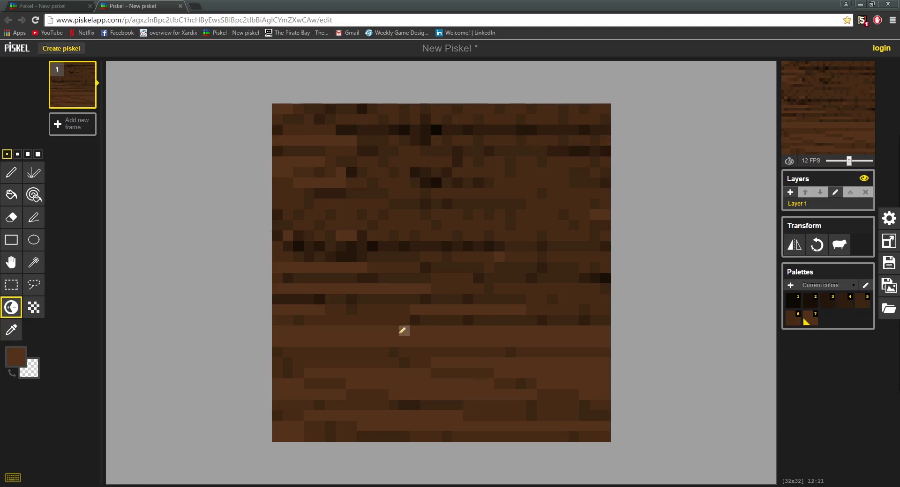
{"action": "mouse_move", "coordinate": [277, 331]}
{"action": "left_mouse_down"}
{"action": "mouse_move", "coordinate": [759, 345]}
{"action": "mouse_move", "coordinate": [341, 331]}
{"action": "mouse_move", "coordinate": [481, 328]}
{"action": "mouse_move", "coordinate": [482, 313]}
{"action": "mouse_move", "coordinate": [393, 290]}
{"action": "mouse_move", "coordinate": [273, 284]}
{"action": "mouse_move", "coordinate": [416, 284]}
{"action": "left_mouse_up"}
{"action": "mouse_move", "coordinate": [311, 265]}
{"action": "left_mouse_down"}
{"action": "mouse_move", "coordinate": [372, 266]}
{"action": "mouse_move", "coordinate": [275, 214]}
{"action": "mouse_move", "coordinate": [275, 162]}
{"action": "mouse_move", "coordinate": [299, 183]}
{"action": "mouse_move", "coordinate": [341, 176]}
{"action": "mouse_move", "coordinate": [354, 142]}
{"action": "mouse_move", "coordinate": [247, 155]}
{"action": "mouse_move", "coordinate": [303, 142]}
{"action": "mouse_move", "coordinate": [319, 365]}
{"action": "mouse_move", "coordinate": [617, 374]}
{"action": "mouse_move", "coordinate": [511, 365]}
{"action": "mouse_move", "coordinate": [528, 383]}
{"action": "mouse_move", "coordinate": [424, 400]}
{"action": "mouse_move", "coordinate": [402, 421]}
{"action": "mouse_move", "coordinate": [651, 439]}
{"action": "mouse_move", "coordinate": [318, 416]}
{"action": "mouse_move", "coordinate": [471, 379]}
{"action": "mouse_move", "coordinate": [440, 359]}
{"action": "mouse_move", "coordinate": [538, 424]}
{"action": "mouse_move", "coordinate": [488, 436]}
{"action": "mouse_move", "coordinate": [283, 436]}
{"action": "mouse_move", "coordinate": [281, 389]}
{"action": "mouse_move", "coordinate": [295, 376]}
{"action": "mouse_move", "coordinate": [389, 379]}
{"action": "mouse_move", "coordinate": [370, 331]}
{"action": "mouse_move", "coordinate": [410, 217]}
{"action": "mouse_move", "coordinate": [563, 179]}
{"action": "mouse_move", "coordinate": [581, 266]}
{"action": "left_mouse_up"}
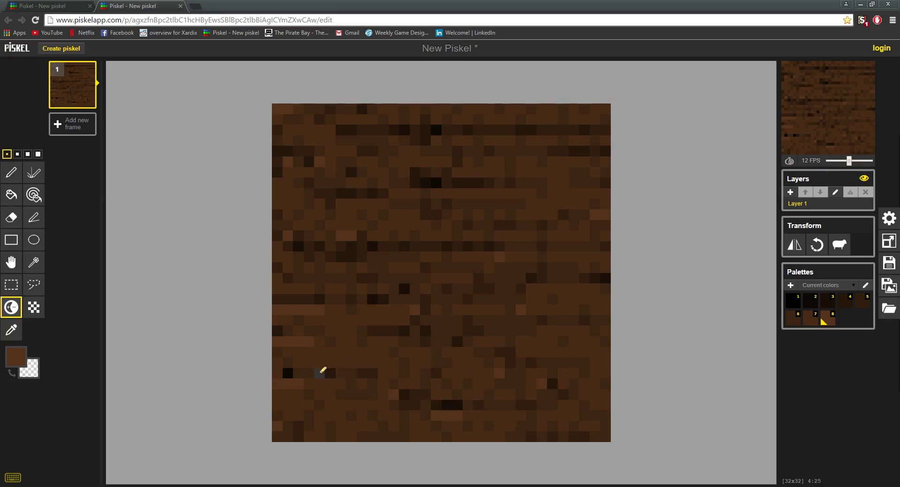
Step: Lighten short runs and single pixels in the lower half of the tile
{"action": "left_click_drag", "start_coordinate": [309, 353], "coordinate": [361, 353]}
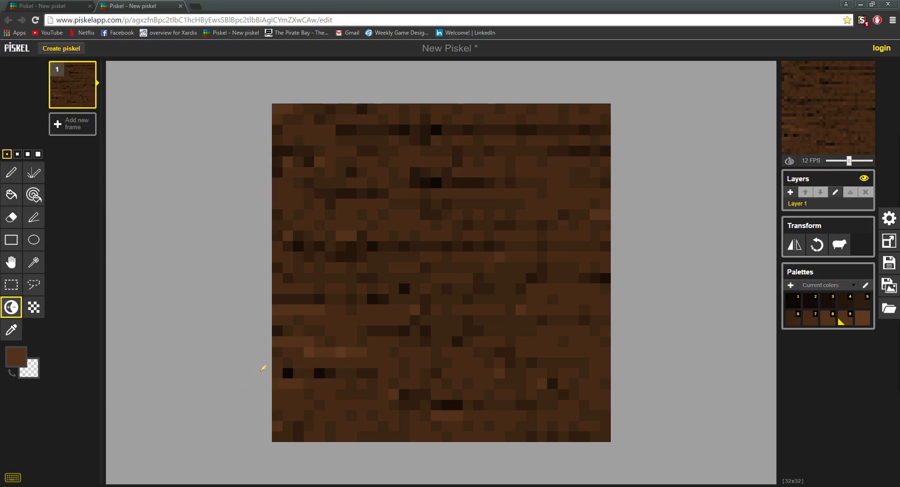
{"action": "left_click_drag", "start_coordinate": [288, 373], "coordinate": [301, 373]}
{"action": "left_click", "coordinate": [319, 374]}
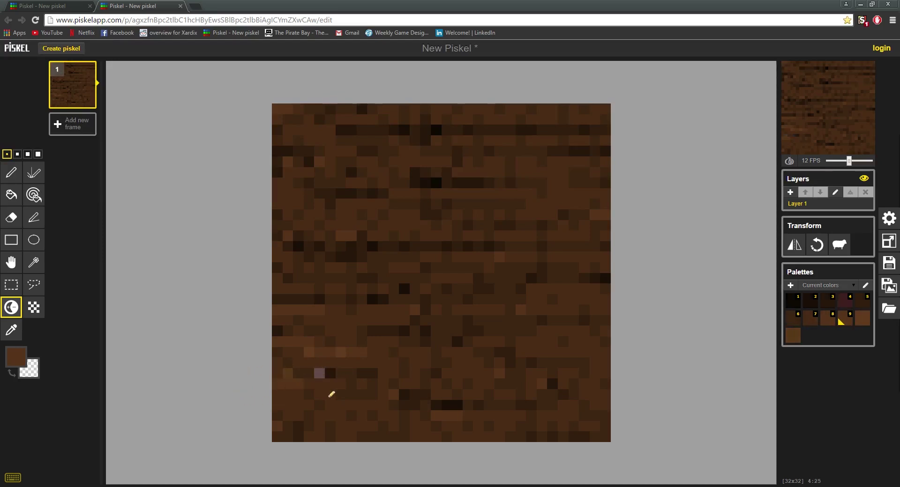
{"action": "left_click", "coordinate": [319, 374]}
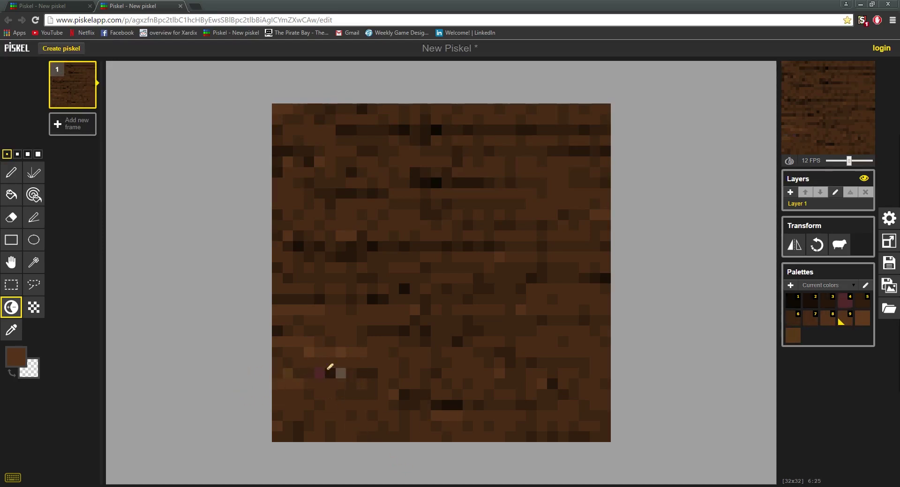
{"action": "left_click", "coordinate": [319, 374], "text": "ctrl"}
{"action": "left_click", "coordinate": [330, 374]}
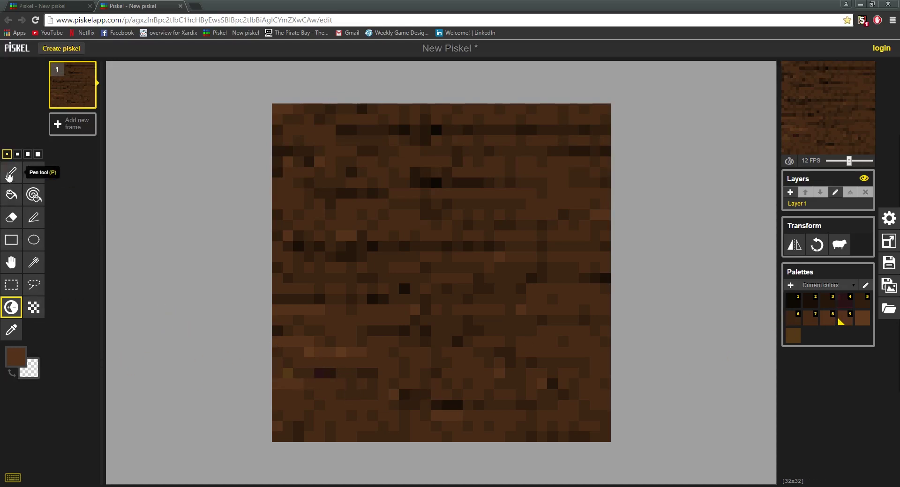
Step: Erase the stray discoloured pixel near the bottom of the tile
{"action": "left_click", "coordinate": [9, 219]}
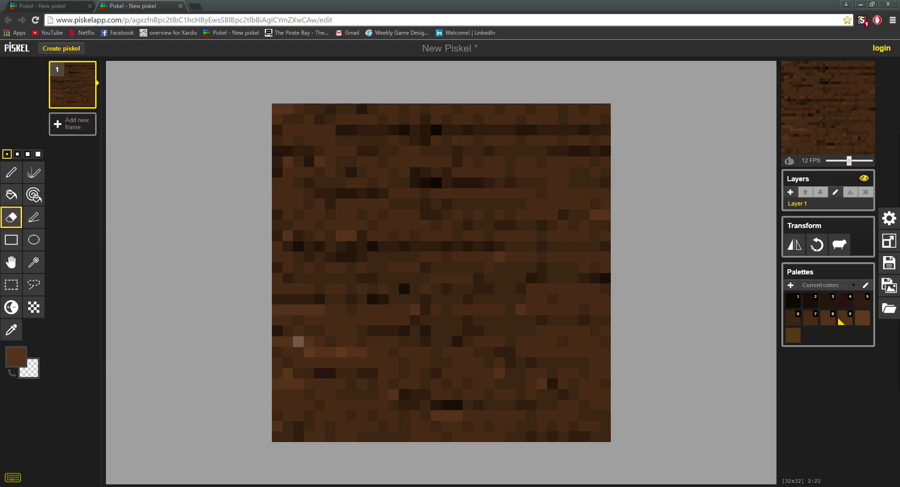
{"action": "left_click", "coordinate": [319, 371]}
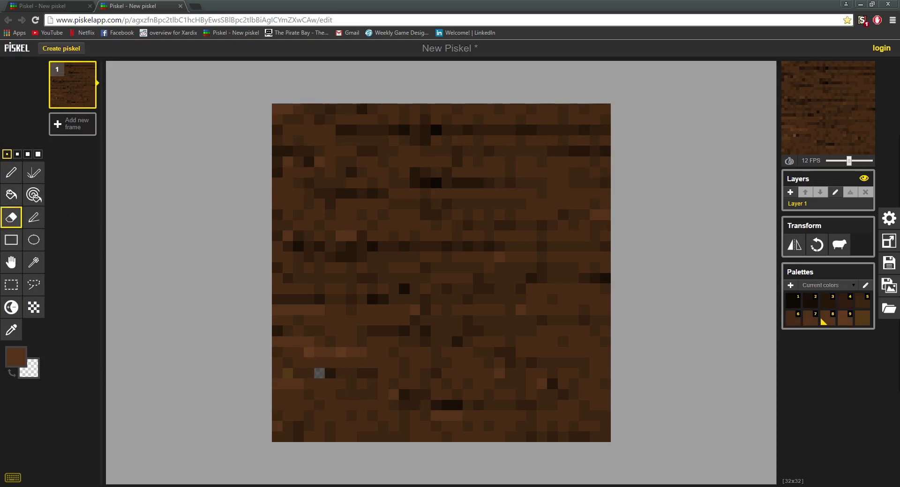
{"action": "key", "text": "p"}
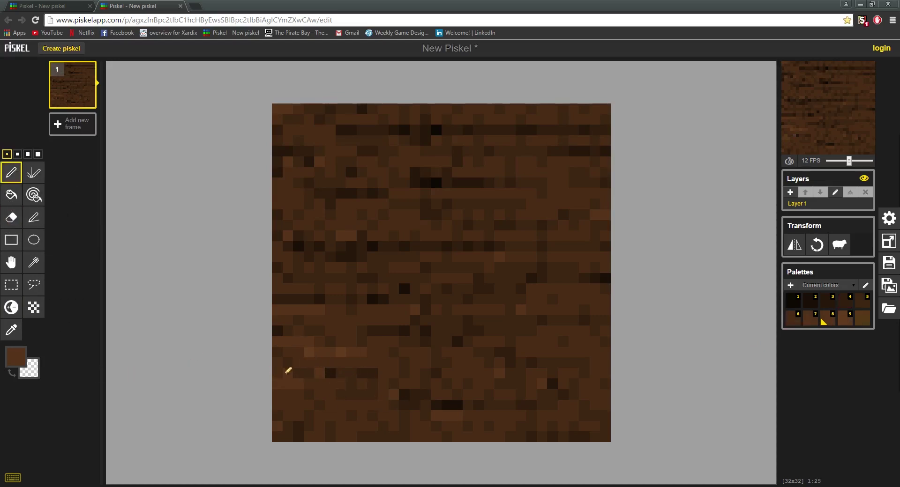
{"action": "left_click", "coordinate": [11, 308]}
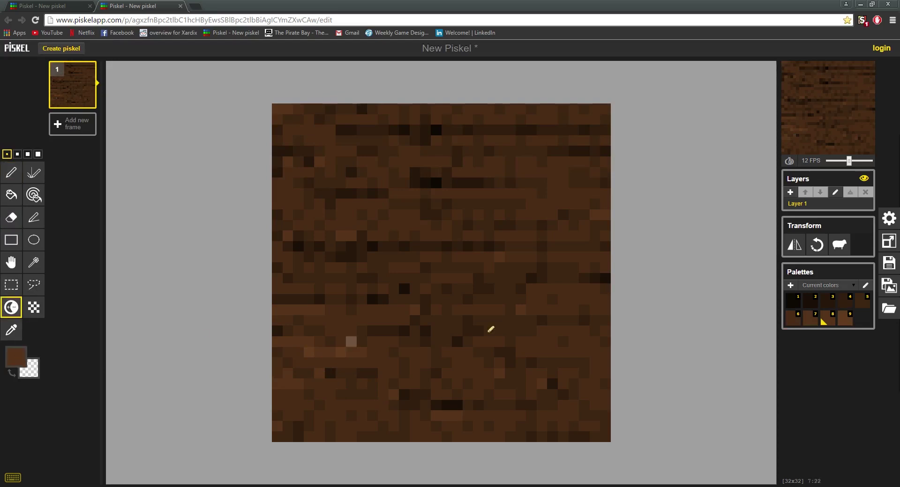
Step: Lighten single dark pixels near the centre, in the upper half and along middle rows
{"action": "left_click", "coordinate": [406, 288]}
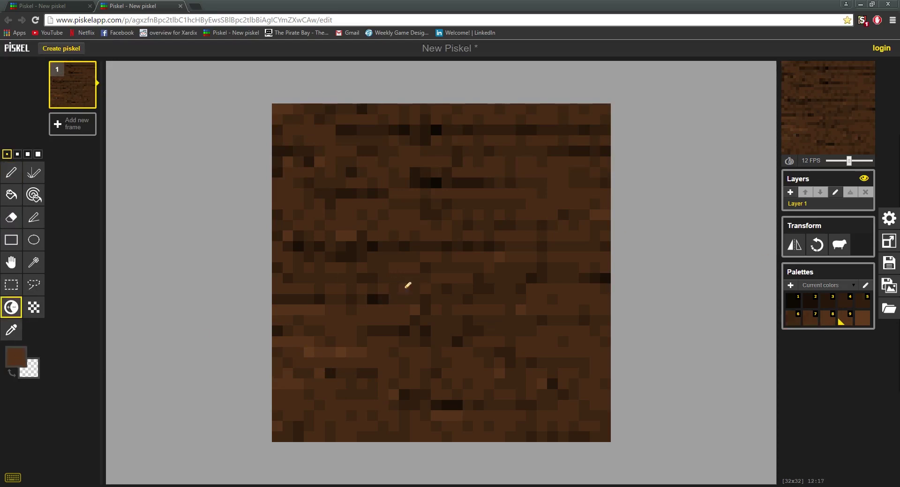
{"action": "left_click", "coordinate": [436, 182]}
{"action": "mouse_move", "coordinate": [853, 85]}
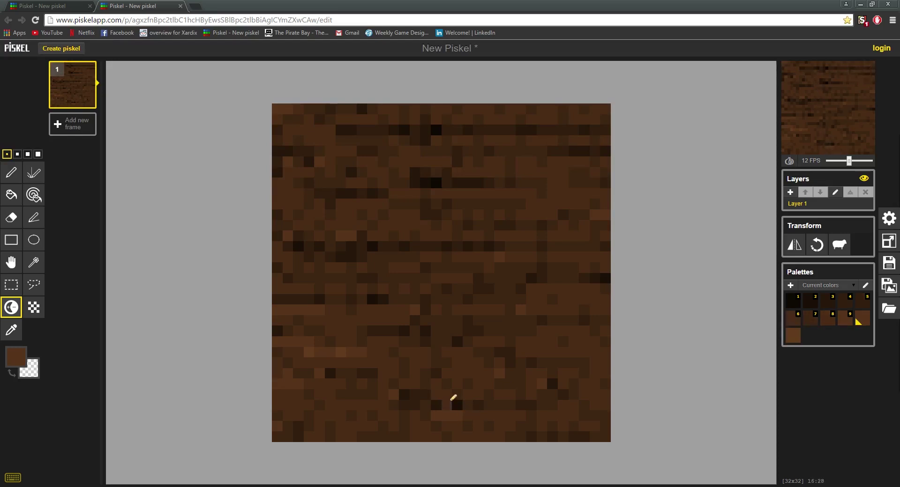
{"action": "left_click", "coordinate": [436, 180]}
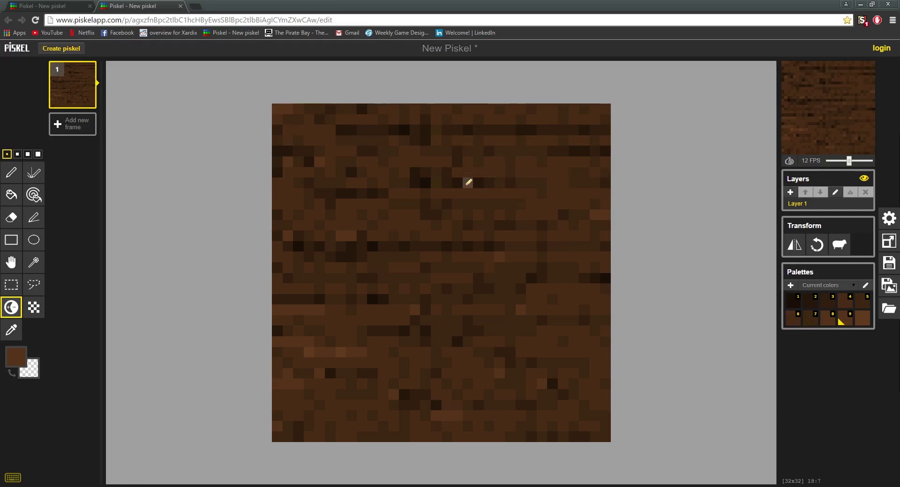
{"action": "left_click", "coordinate": [468, 183]}
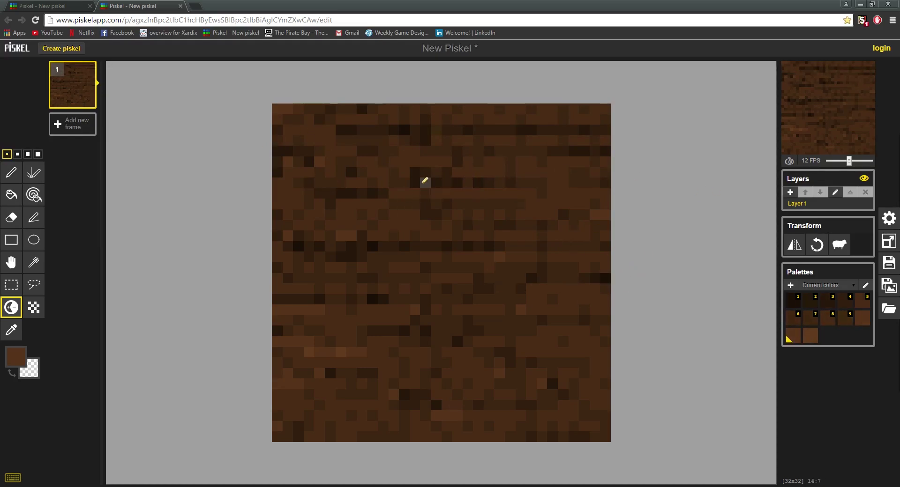
{"action": "left_click", "coordinate": [405, 245]}
{"action": "left_click", "coordinate": [330, 245]}
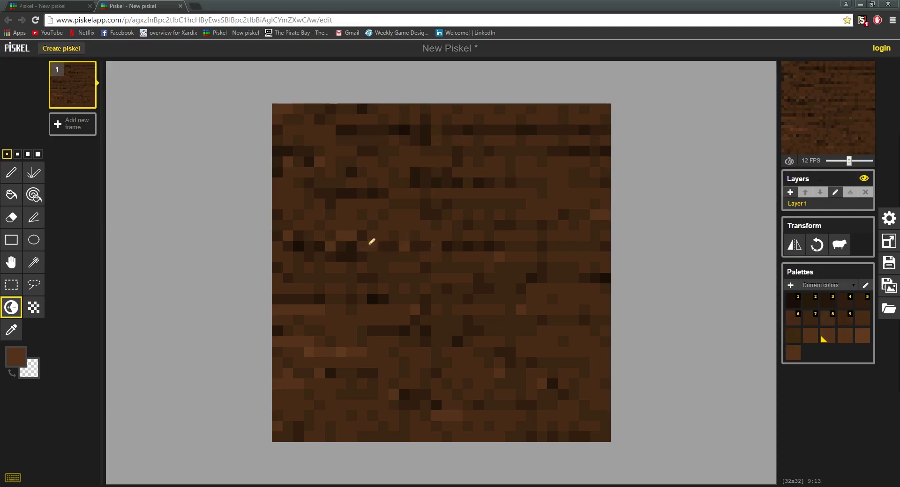
{"action": "left_click", "coordinate": [489, 310]}
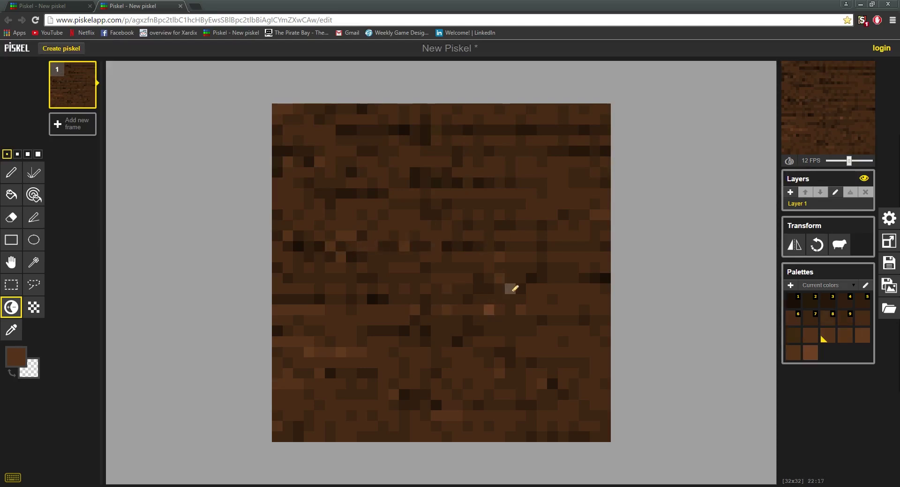
{"action": "scroll", "coordinate": [398, 357], "scroll_direction": "down", "scroll_amount": 2}
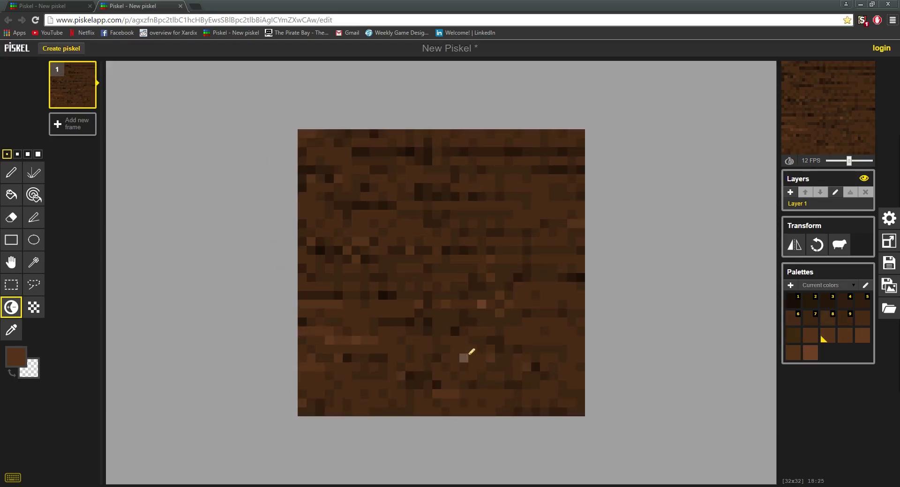
{"action": "scroll", "coordinate": [521, 330], "scroll_direction": "up", "scroll_amount": 2}
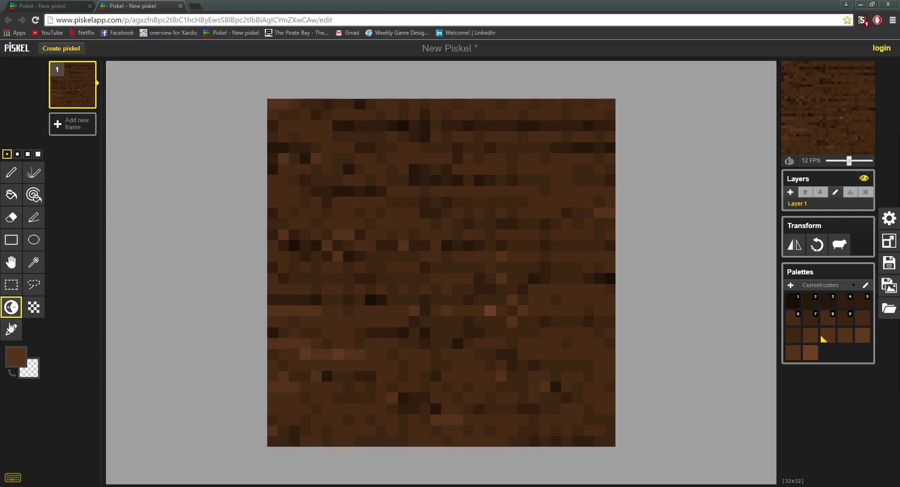
Step: Save the dirt tile, clear the middle-column selection, and bring up Resize showing 32x32 px
{"action": "left_click", "coordinate": [11, 285]}
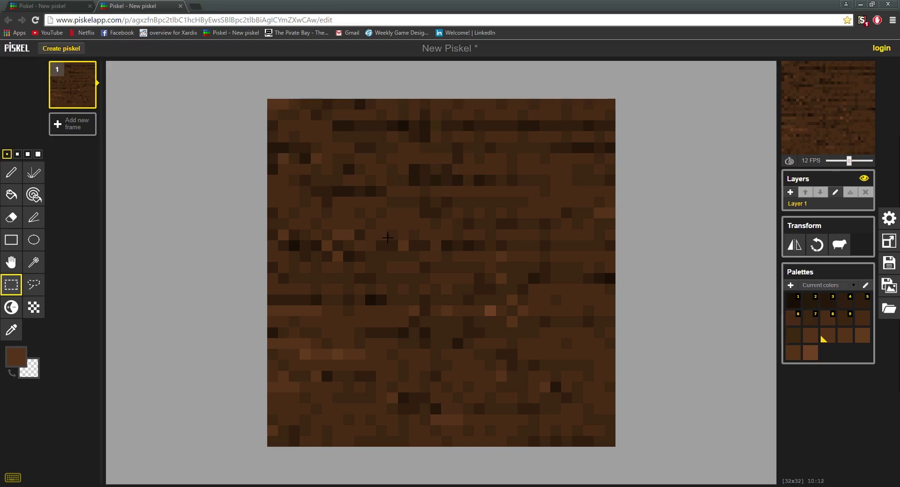
{"action": "scroll", "coordinate": [408, 238], "scroll_direction": "down", "scroll_amount": 2}
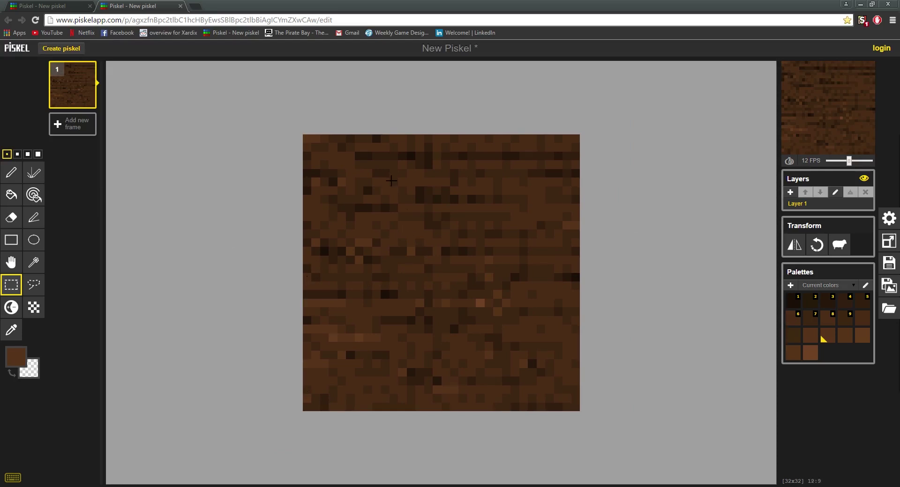
{"action": "left_click_drag", "start_coordinate": [445, 196], "coordinate": [443, 414]}
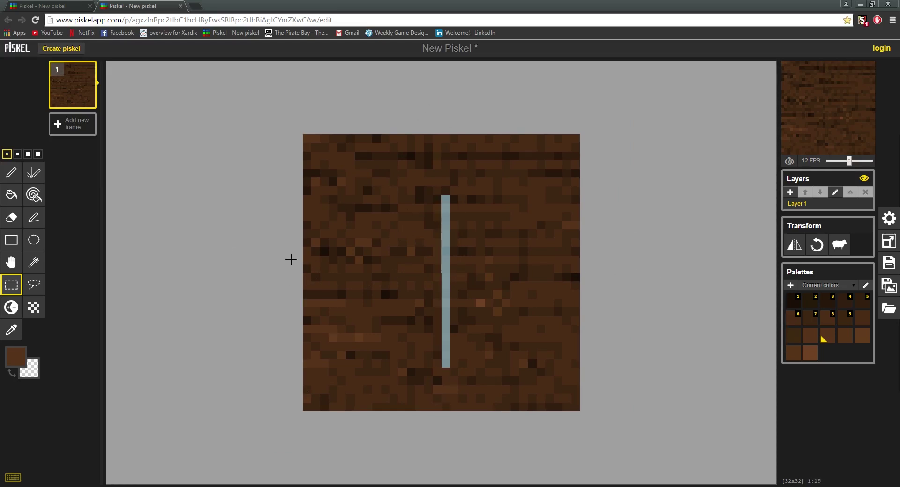
{"action": "key", "text": "ctrl+s"}
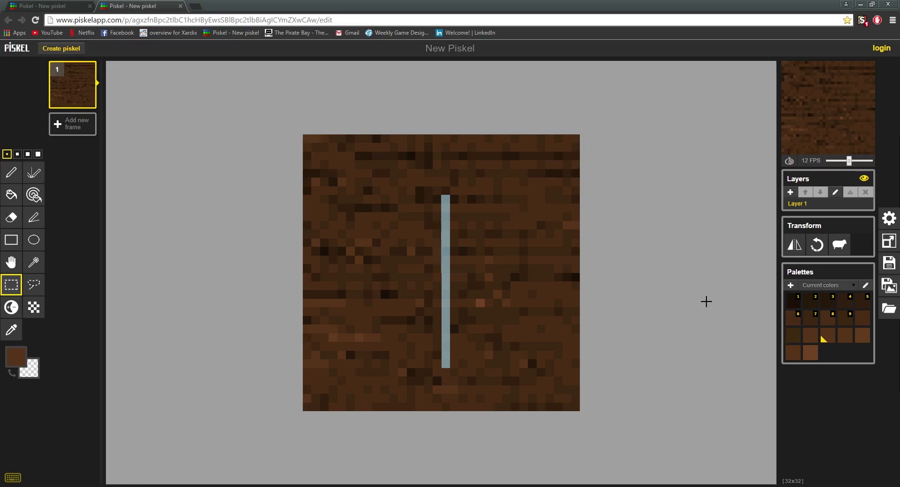
{"action": "left_click", "coordinate": [706, 301]}
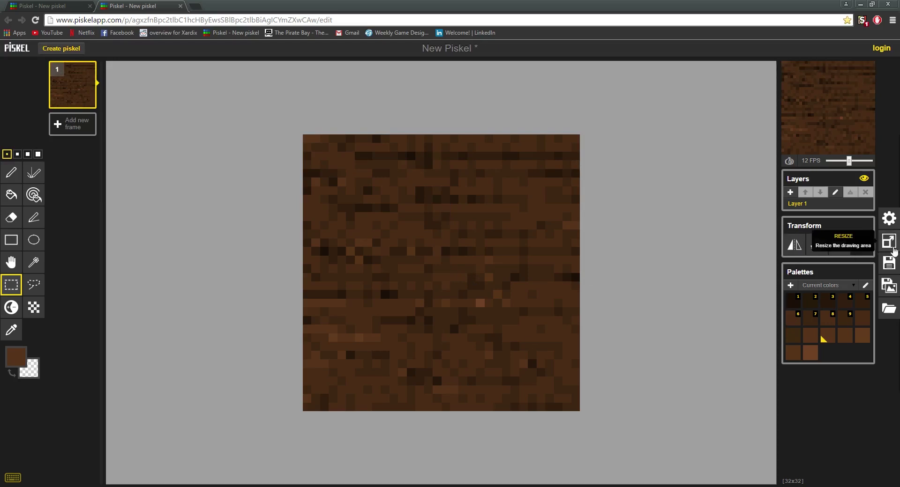
{"action": "left_click", "coordinate": [889, 242]}
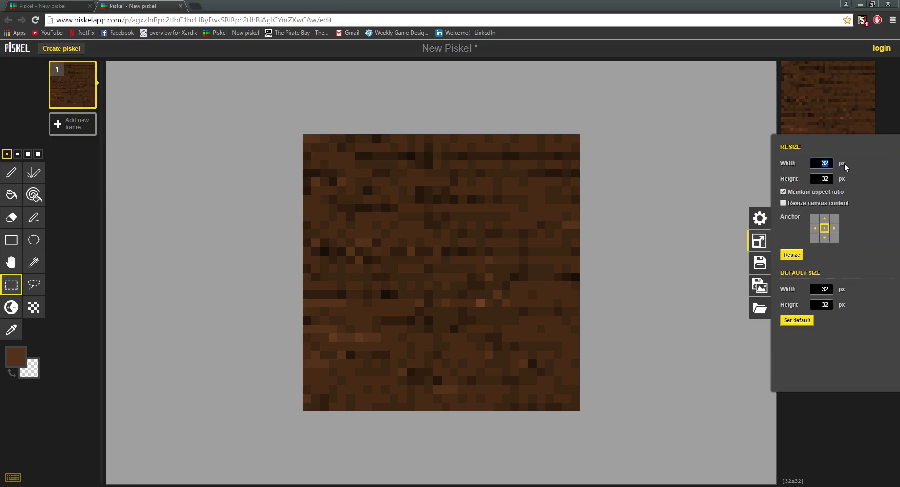
Step: Close the resize settings and rectangle-select exactly the bottom-left 16x16 quadrant of the tile
{"action": "left_click", "coordinate": [668, 237]}
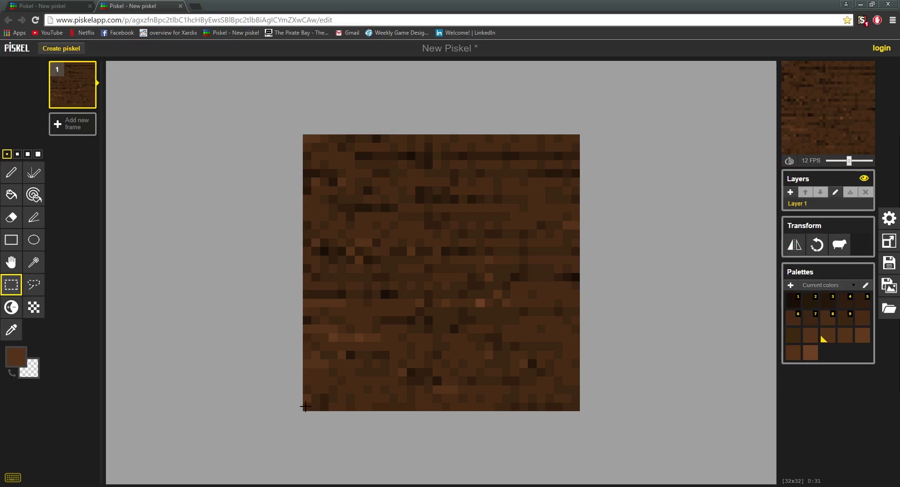
{"action": "left_click_drag", "start_coordinate": [305, 407], "coordinate": [436, 292]}
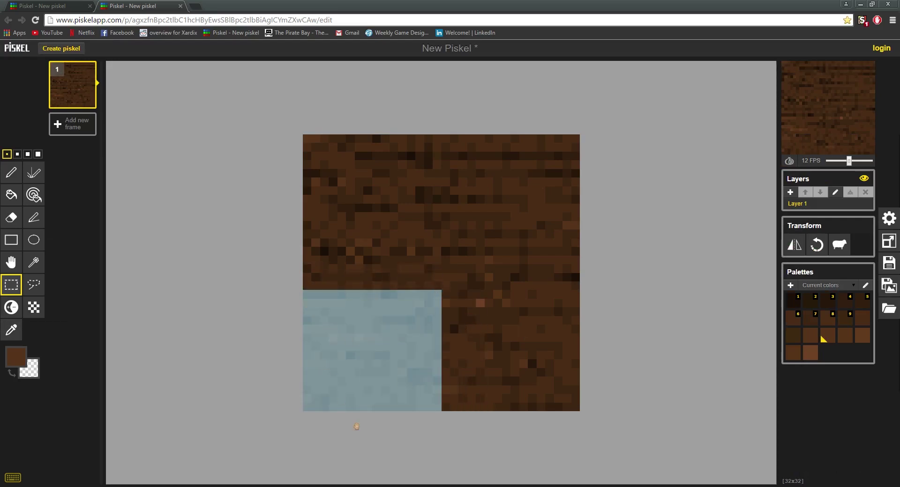
{"action": "left_click_drag", "start_coordinate": [298, 407], "coordinate": [445, 242]}
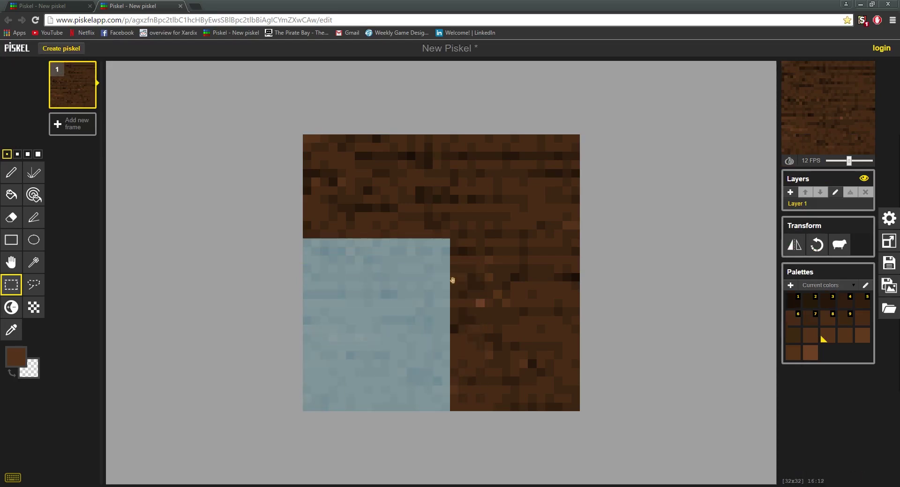
{"action": "left_click", "coordinate": [285, 413]}
{"action": "left_click_drag", "start_coordinate": [312, 408], "coordinate": [466, 347]}
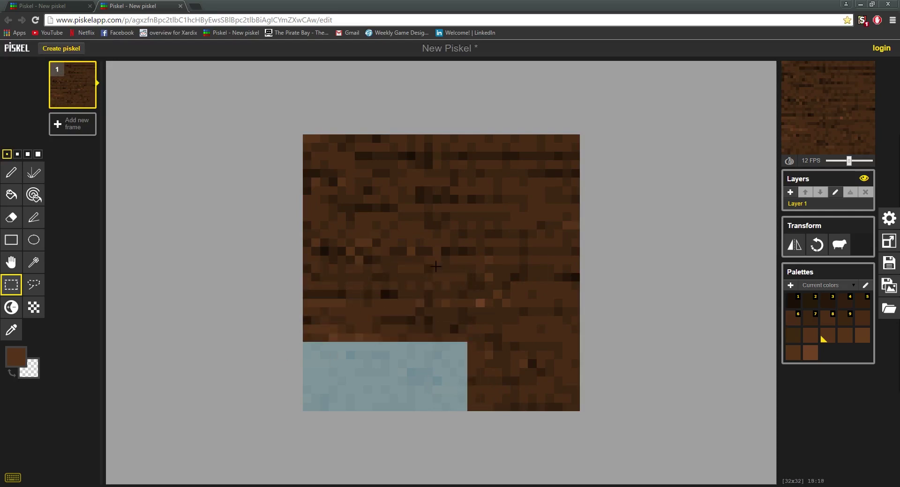
{"action": "left_click_drag", "start_coordinate": [304, 407], "coordinate": [432, 287]}
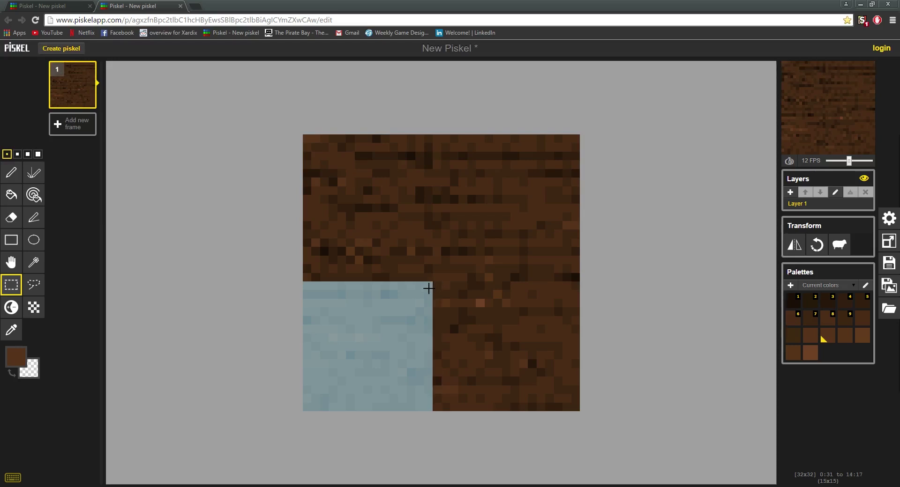
{"action": "mouse_move", "coordinate": [429, 288]}
{"action": "left_mouse_down"}
{"action": "mouse_move", "coordinate": [424, 280]}
{"action": "mouse_move", "coordinate": [436, 279]}
{"action": "left_mouse_up"}
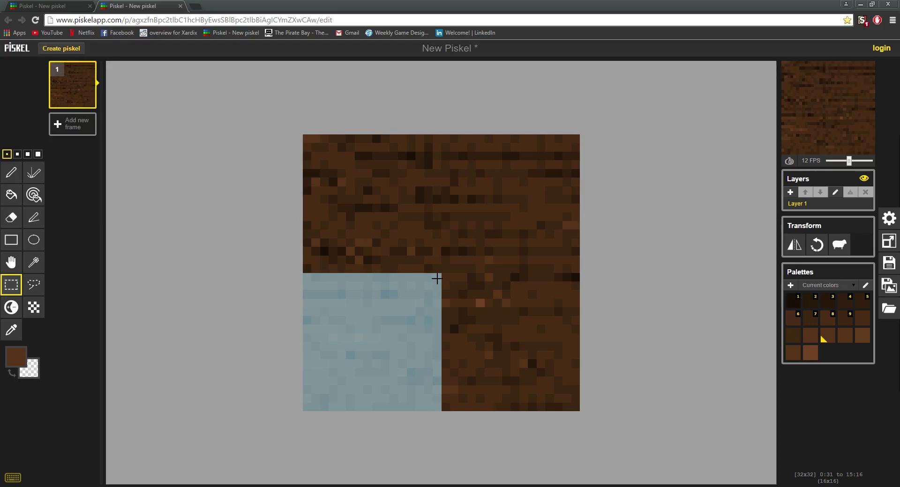
{"action": "left_click_drag", "start_coordinate": [437, 279], "coordinate": [437, 279]}
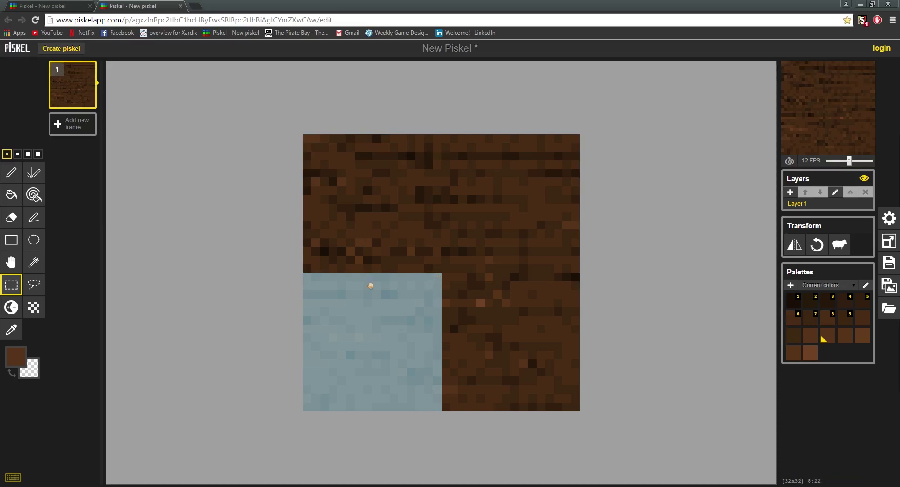
{"action": "left_click", "coordinate": [240, 368]}
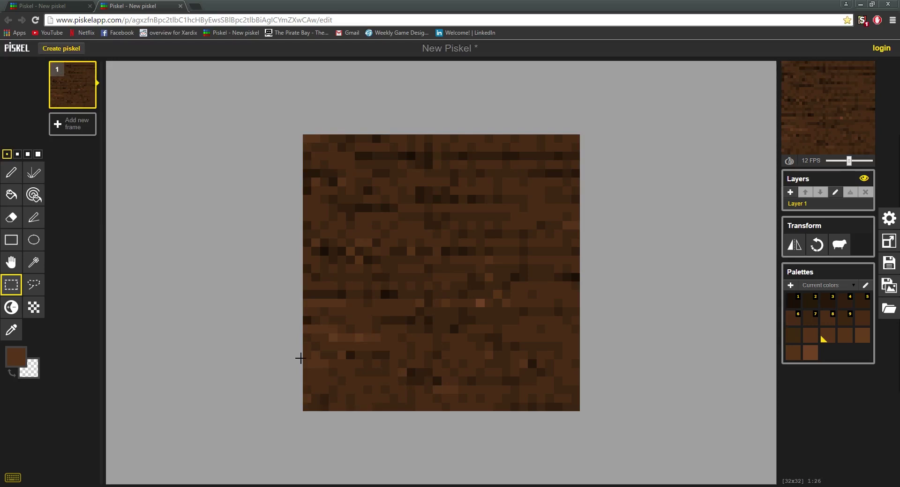
{"action": "left_click_drag", "start_coordinate": [307, 410], "coordinate": [436, 276]}
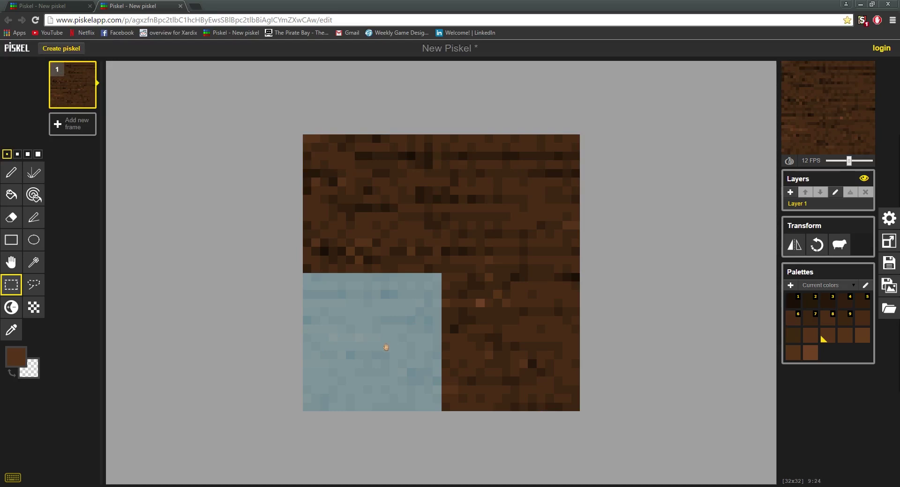
Step: Cut the bottom-left quadrant and paste it onto a new Layer 2
{"action": "key", "text": "ctrl+x"}
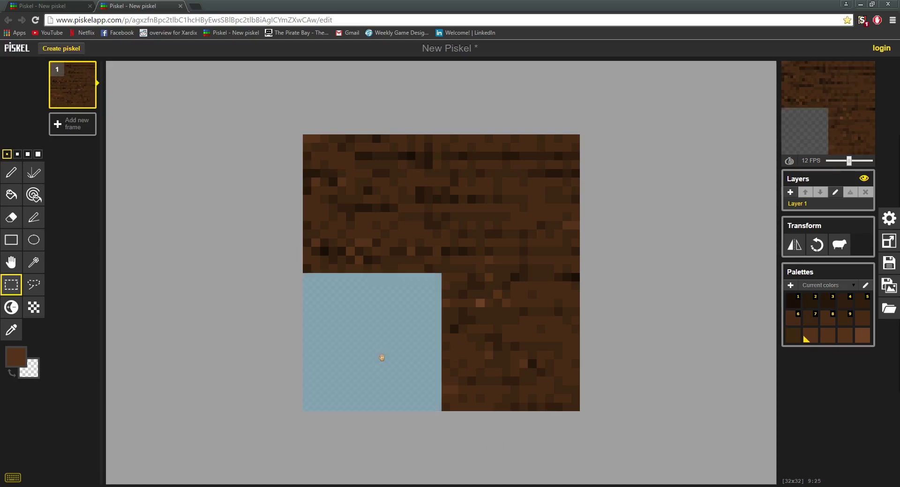
{"action": "left_click", "coordinate": [790, 192]}
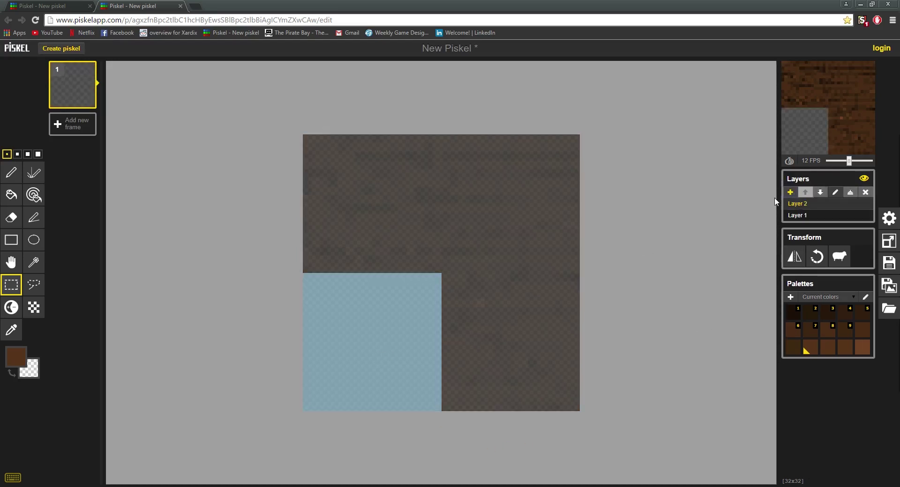
{"action": "key", "text": "ctrl+v"}
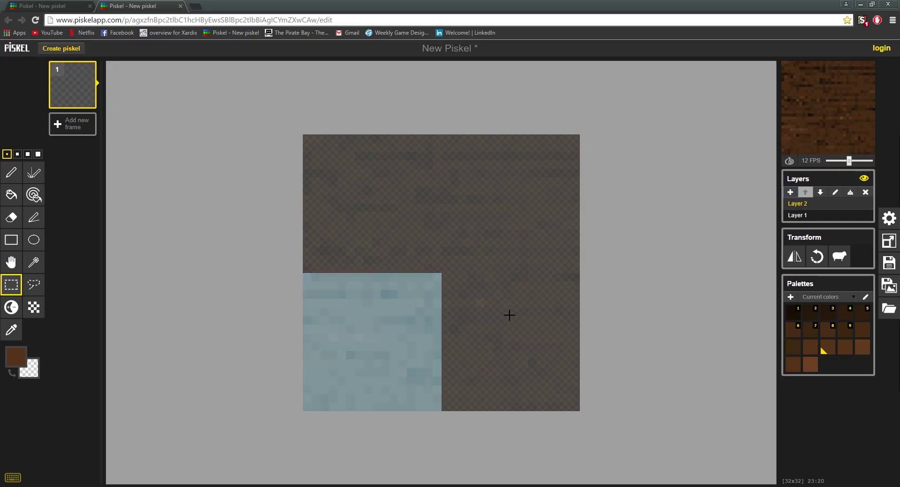
{"action": "left_click", "coordinate": [807, 217]}
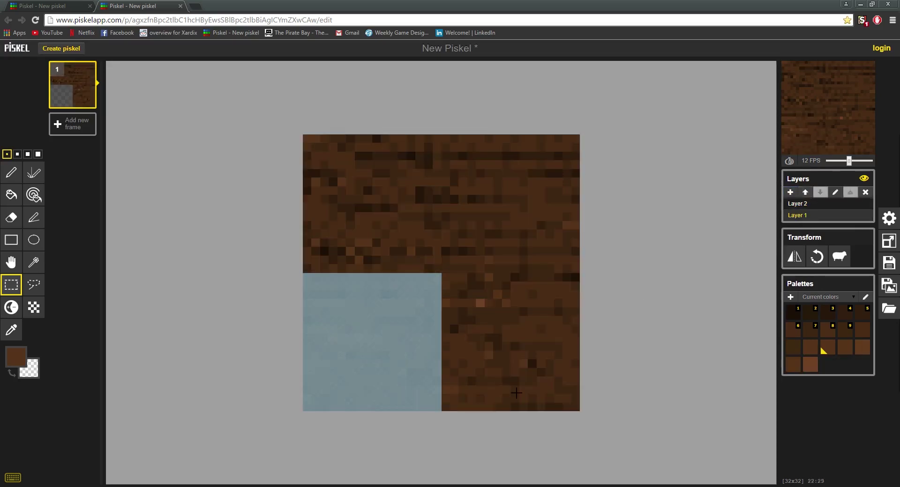
{"action": "left_click", "coordinate": [590, 405]}
Step: Cut the bottom-right quadrant from Layer 1 and paste it onto a new Layer 3
{"action": "left_click_drag", "start_coordinate": [578, 413], "coordinate": [446, 280]}
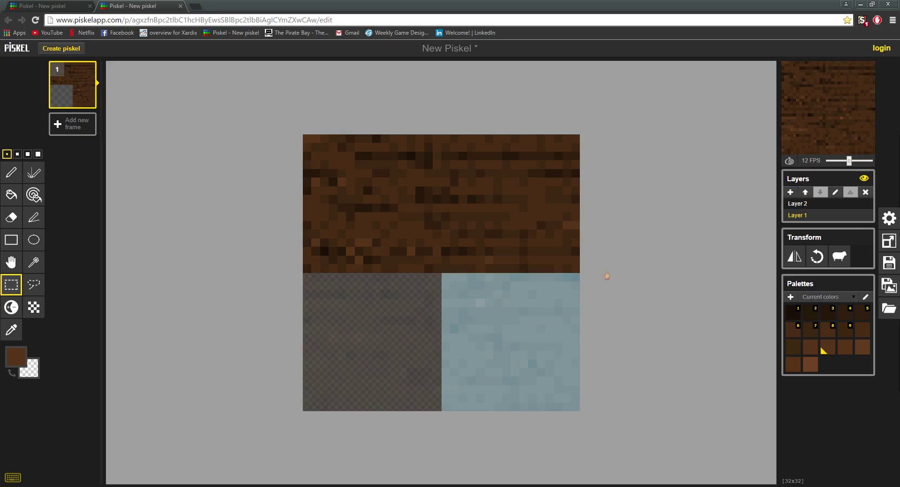
{"action": "left_click", "coordinate": [366, 290]}
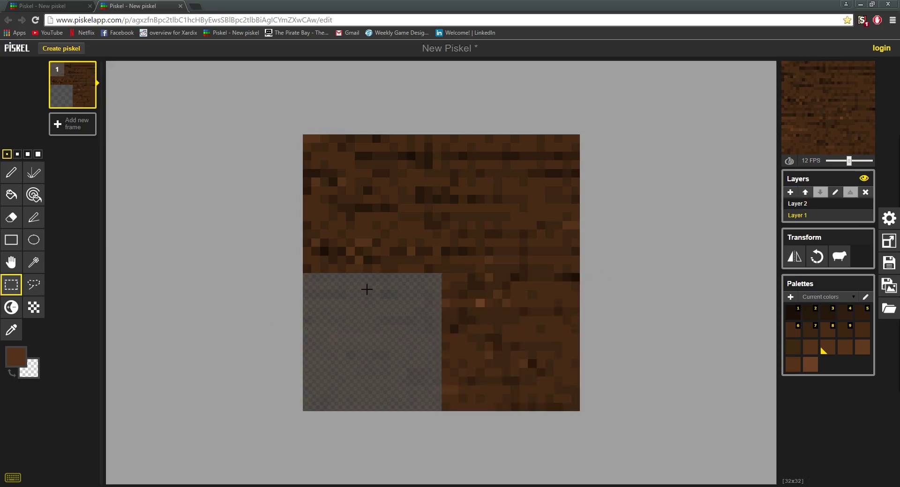
{"action": "left_click_drag", "start_coordinate": [441, 276], "coordinate": [573, 408]}
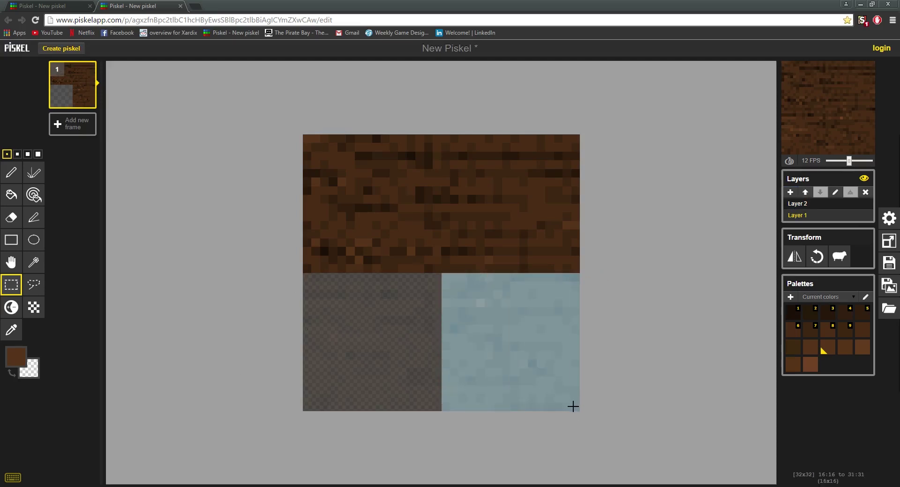
{"action": "key", "text": "ctrl+x"}
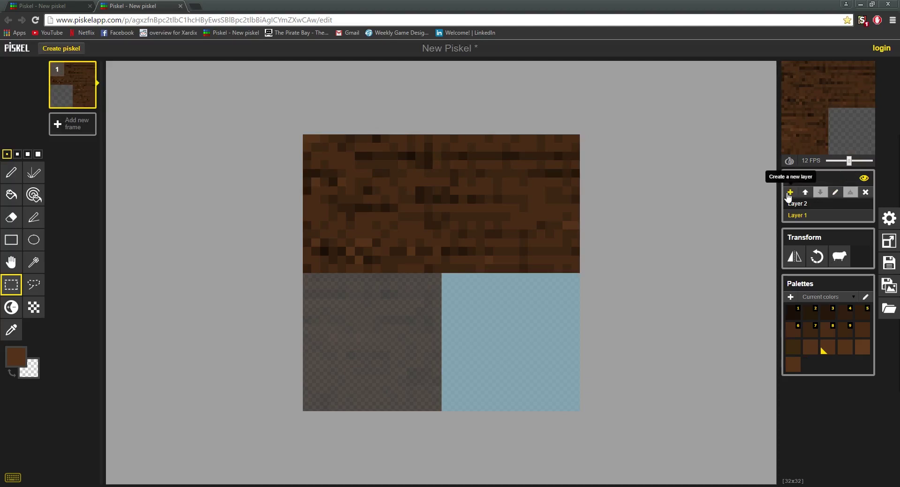
{"action": "left_click", "coordinate": [789, 192]}
{"action": "key", "text": "ctrl+v"}
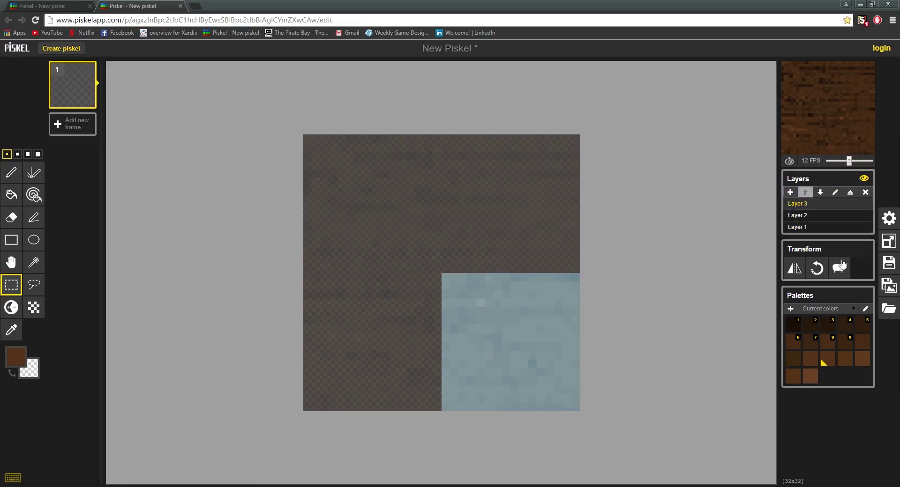
Step: Give the top-right quadrant its own new layer, then start moving Layer 1's top-left piece
{"action": "left_click", "coordinate": [797, 227]}
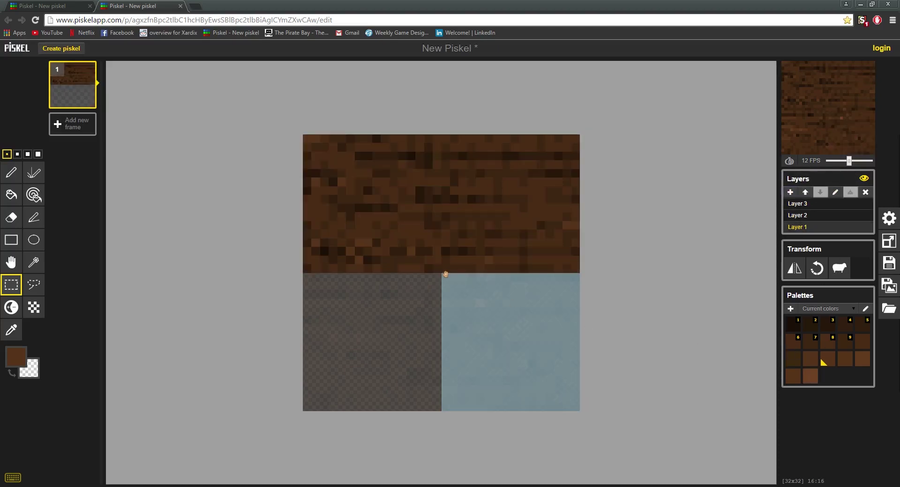
{"action": "left_click_drag", "start_coordinate": [445, 273], "coordinate": [576, 141]}
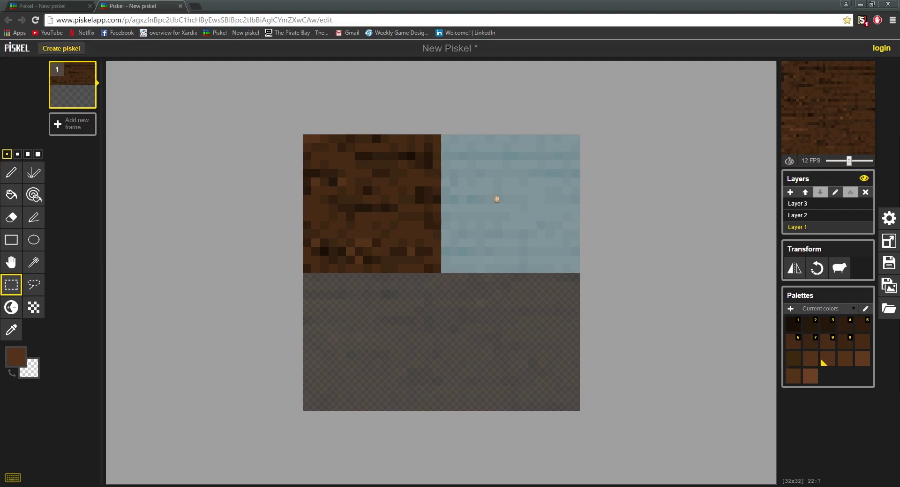
{"action": "left_click", "coordinate": [790, 192]}
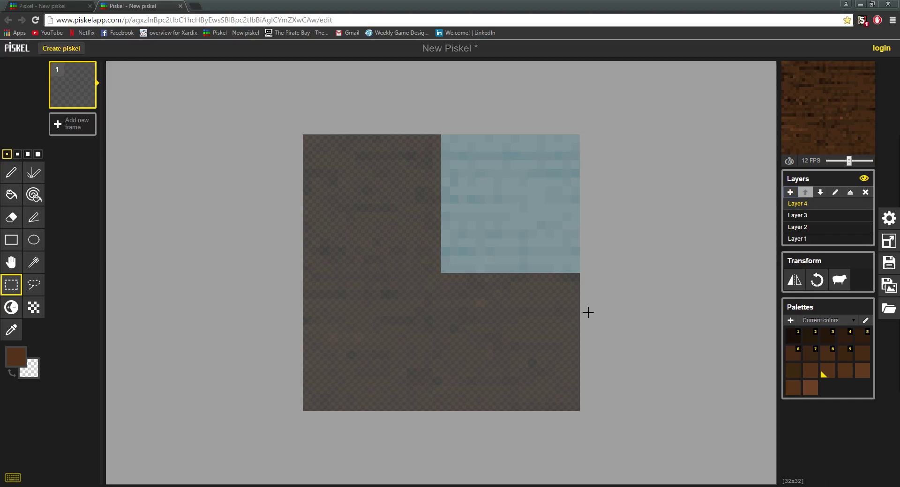
{"action": "left_click", "coordinate": [824, 238]}
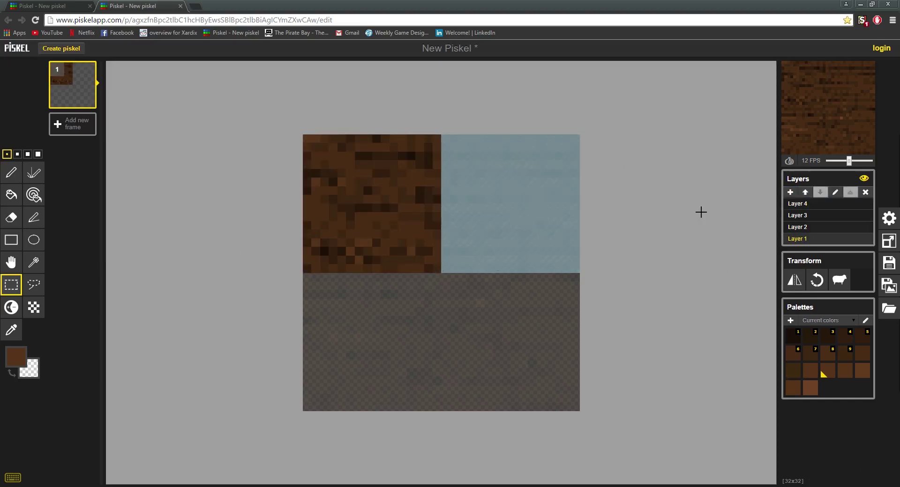
{"action": "left_click", "coordinate": [11, 262]}
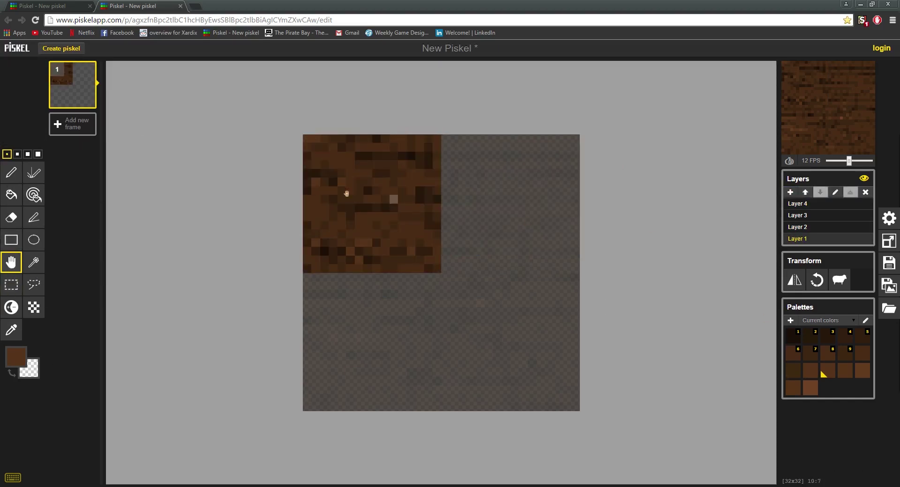
{"action": "mouse_move", "coordinate": [363, 203]}
{"action": "left_mouse_down"}
{"action": "mouse_move", "coordinate": [459, 333]}
{"action": "mouse_move", "coordinate": [498, 325]}
{"action": "mouse_move", "coordinate": [393, 266]}
{"action": "mouse_move", "coordinate": [349, 191]}
{"action": "mouse_move", "coordinate": [358, 189]}
{"action": "left_mouse_up"}
Step: Move each quadrant to its diagonally opposite corner: top-left↔bottom-right, bottom-left↔top-right
{"action": "left_click_drag", "start_coordinate": [353, 195], "coordinate": [484, 335]}
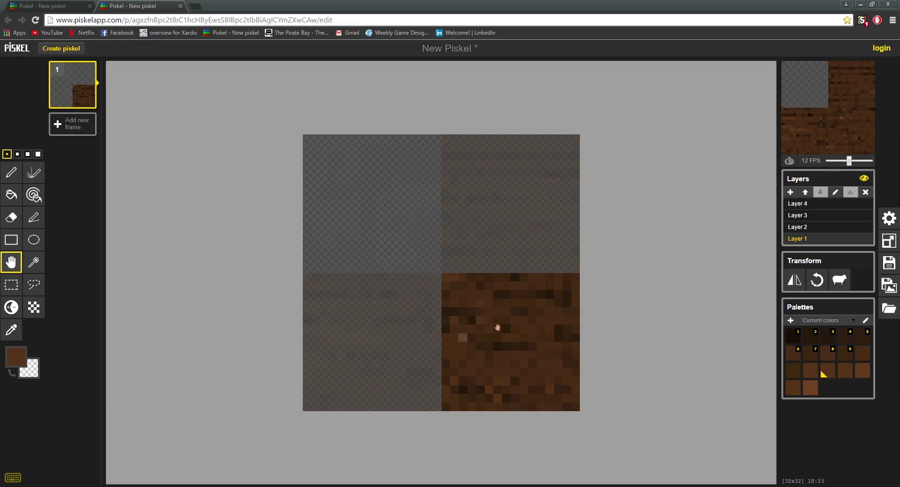
{"action": "left_click", "coordinate": [796, 227]}
{"action": "left_click_drag", "start_coordinate": [393, 330], "coordinate": [531, 189]}
{"action": "left_click", "coordinate": [797, 215]}
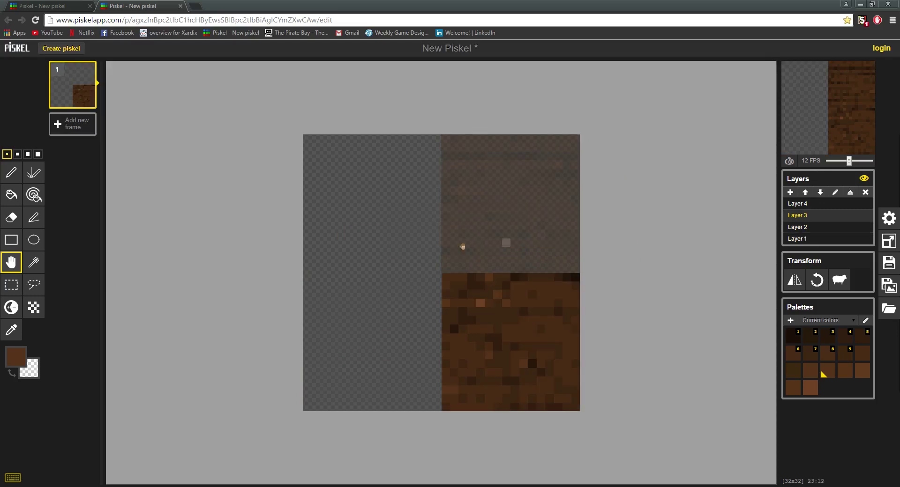
{"action": "left_click_drag", "start_coordinate": [476, 327], "coordinate": [359, 205]}
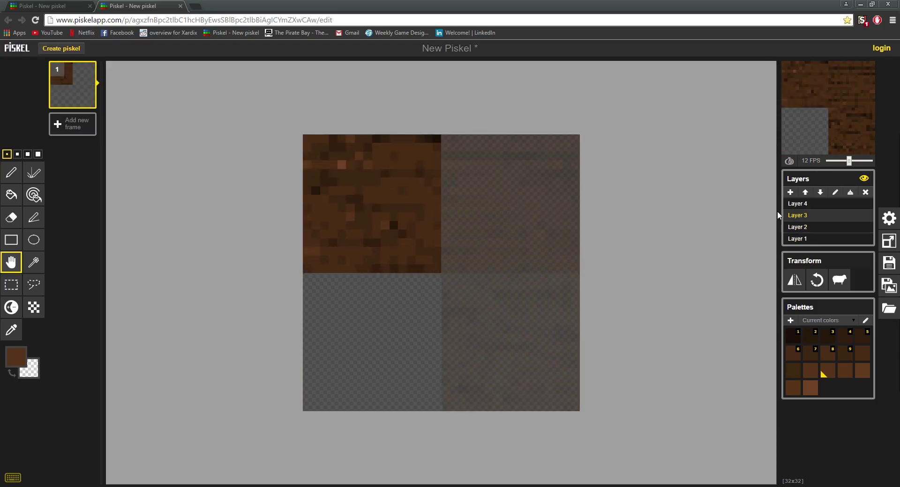
{"action": "left_click", "coordinate": [798, 203]}
{"action": "left_click_drag", "start_coordinate": [488, 205], "coordinate": [358, 342]}
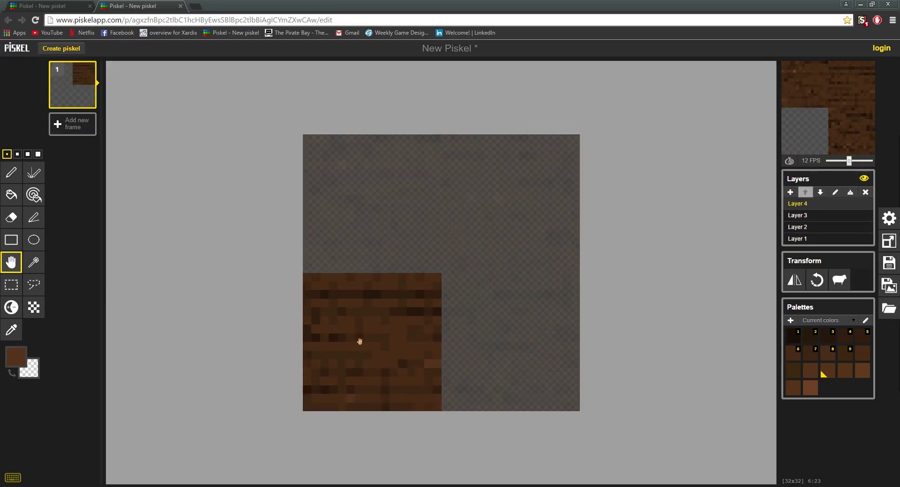
Step: Merge all the quadrant layers down into one combined layer
{"action": "left_click", "coordinate": [791, 194]}
{"action": "left_click", "coordinate": [790, 194]}
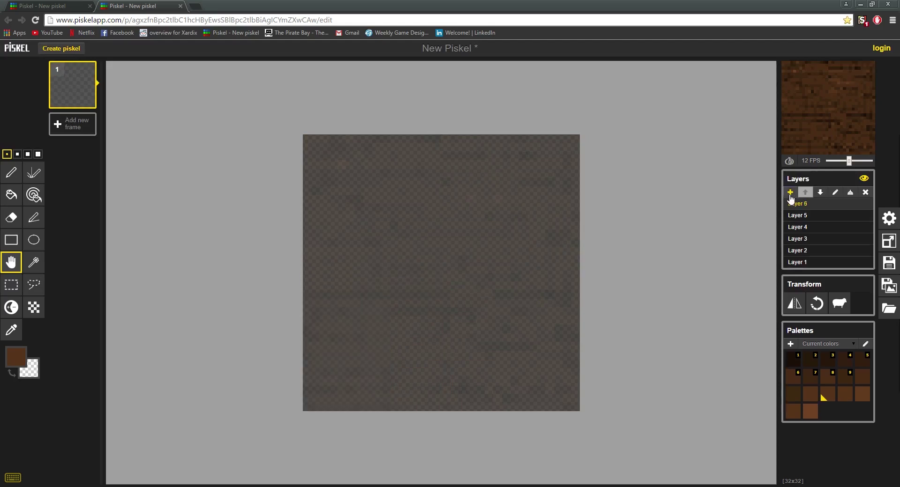
{"action": "left_click", "coordinate": [851, 193]}
{"action": "left_click", "coordinate": [850, 194]}
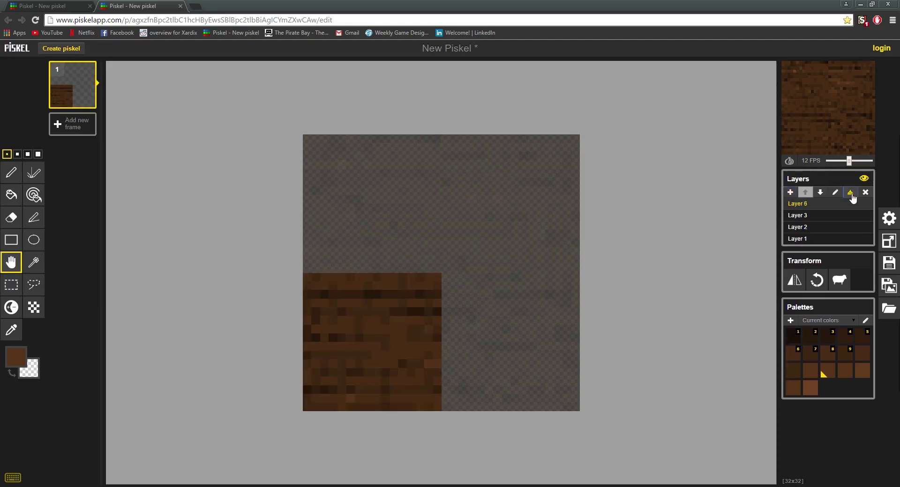
{"action": "left_click", "coordinate": [850, 193]}
{"action": "left_click", "coordinate": [851, 193]}
{"action": "left_click", "coordinate": [851, 193]}
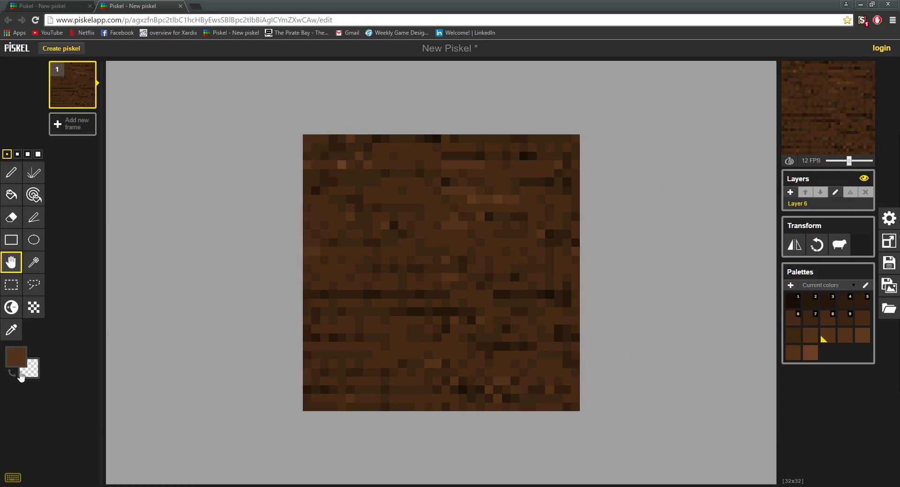
Step: Lighten about eight scattered pixels along the centre seams, darkening one over-lightened pixel back
{"action": "left_click", "coordinate": [14, 306]}
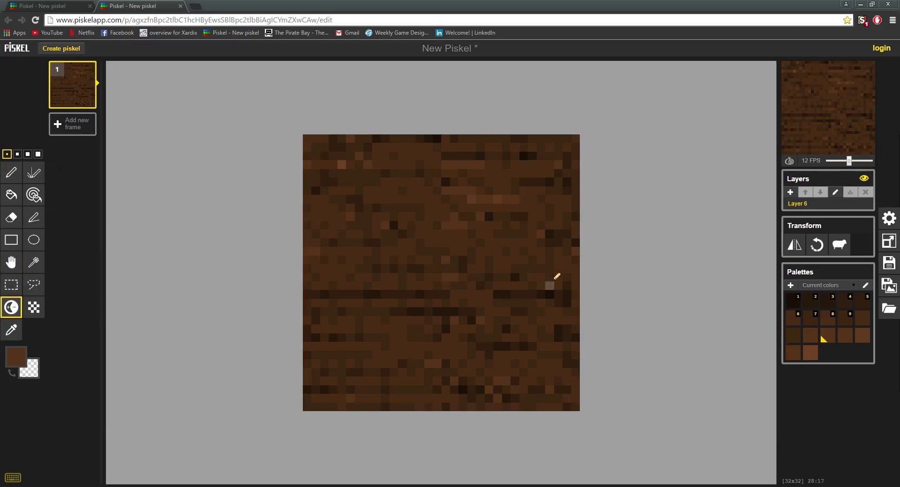
{"action": "left_click", "coordinate": [552, 290]}
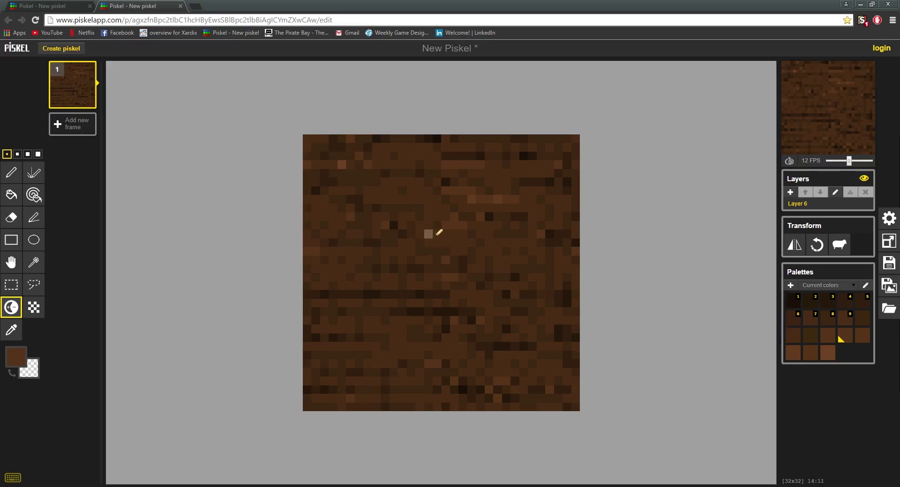
{"action": "left_click", "coordinate": [446, 308]}
{"action": "left_click", "coordinate": [420, 304]}
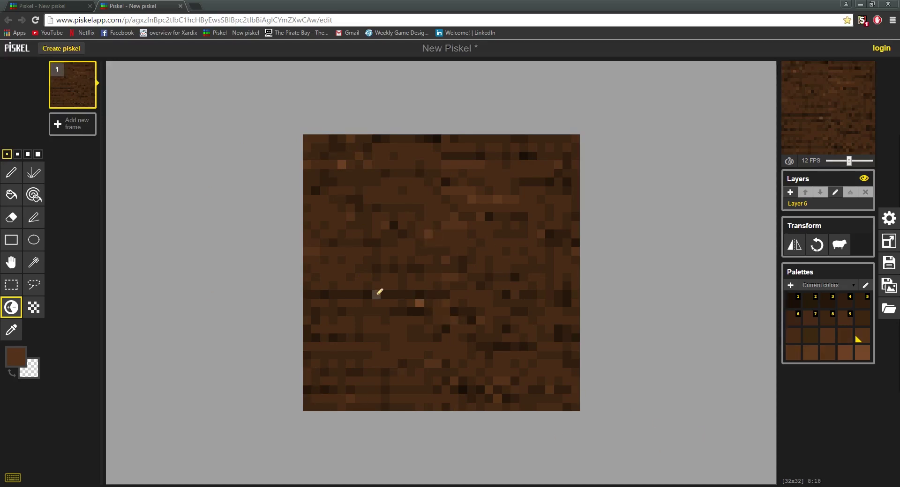
{"action": "left_click", "coordinate": [420, 286]}
{"action": "left_click", "coordinate": [420, 199]}
{"action": "left_click", "coordinate": [387, 312]}
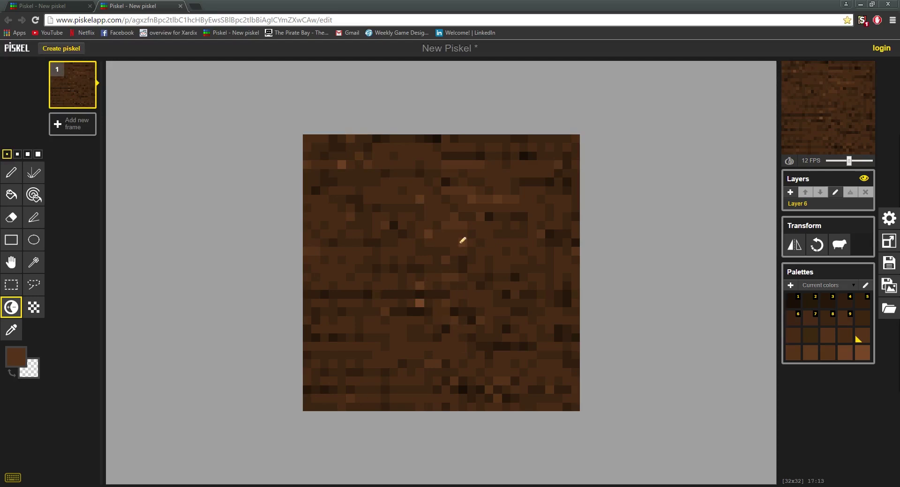
{"action": "left_click", "coordinate": [462, 241]}
{"action": "left_click", "coordinate": [481, 295]}
{"action": "left_click", "coordinate": [420, 303], "text": "ctrl"}
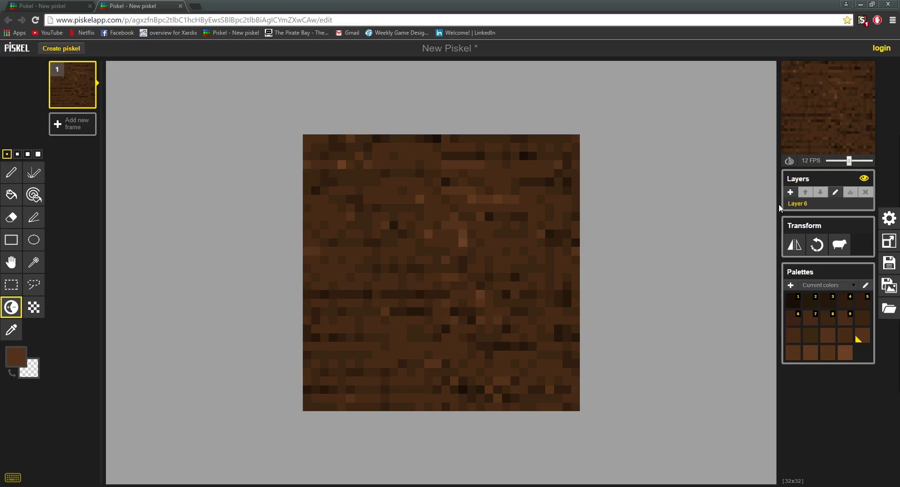
Step: Enlarge the canvas to 96x96 and select the whole 32x32 dirt tile
{"action": "left_click", "coordinate": [889, 241]}
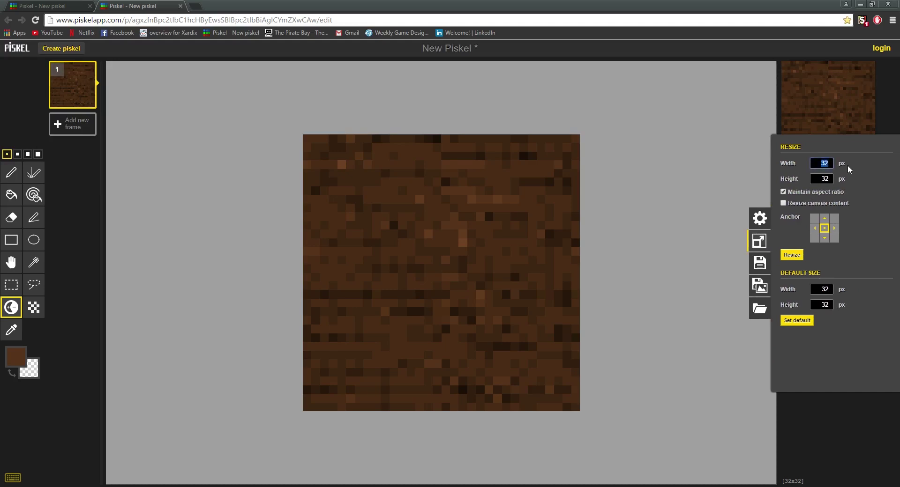
{"action": "left_click", "coordinate": [792, 255]}
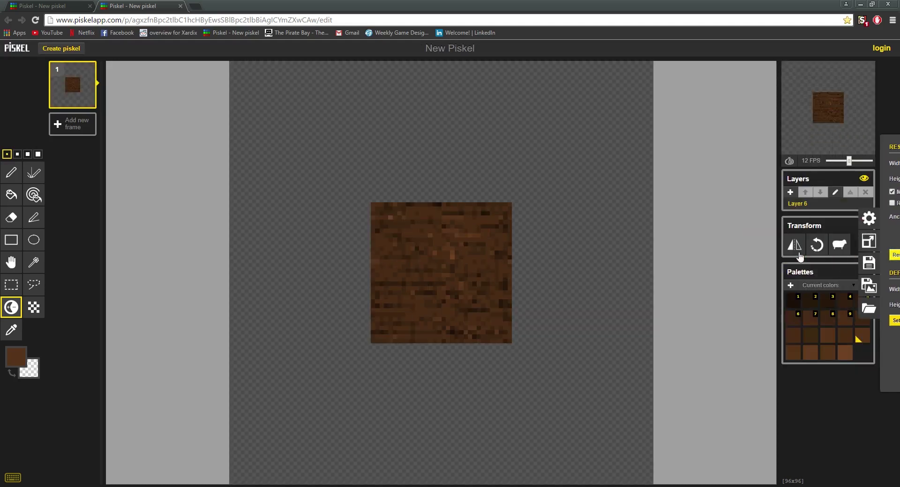
{"action": "left_click", "coordinate": [10, 287]}
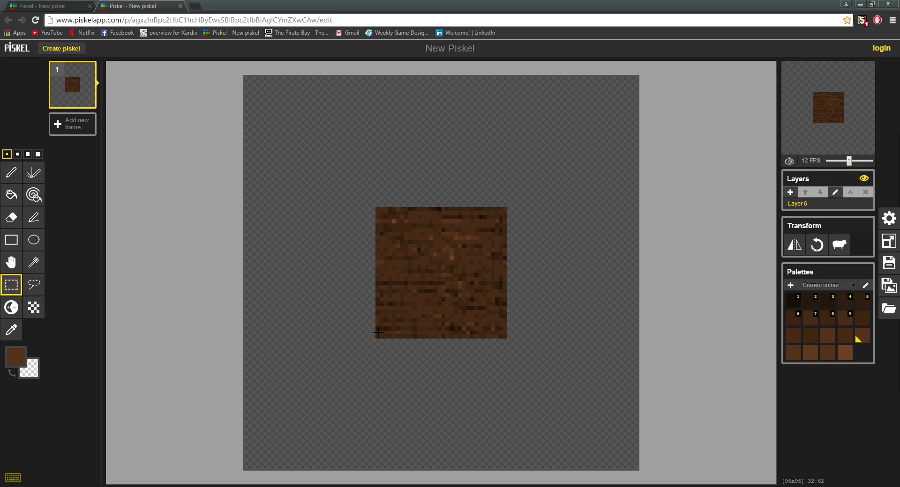
{"action": "left_click_drag", "start_coordinate": [377, 338], "coordinate": [503, 215]}
Step: Paste and drag tile copies into the surrounding squares of the 3×3 grid
{"action": "left_click_drag", "start_coordinate": [473, 248], "coordinate": [449, 138]}
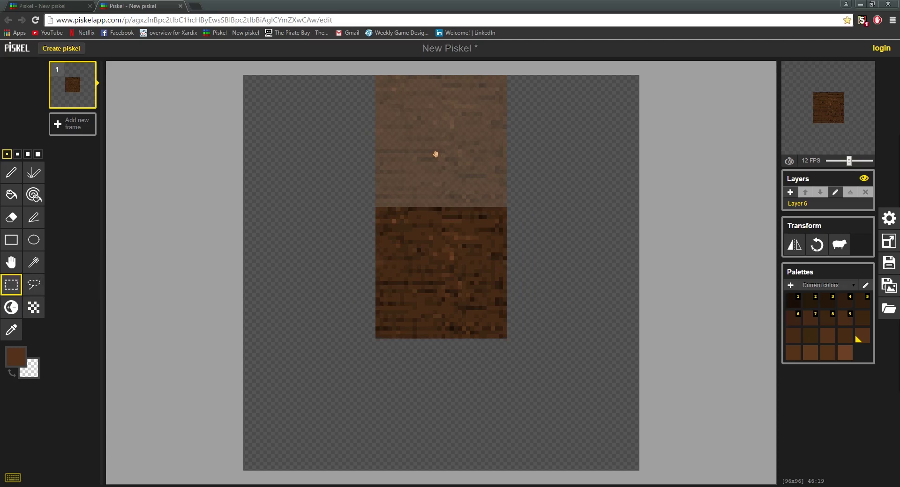
{"action": "left_click_drag", "start_coordinate": [428, 147], "coordinate": [292, 139]}
{"action": "key", "text": "ctrl+v"}
{"action": "key", "text": "ctrl+v"}
{"action": "key", "text": "ctrl+v"}
{"action": "key", "text": "ctrl+v"}
{"action": "key", "text": "ctrl+v"}
{"action": "left_click_drag", "start_coordinate": [292, 139], "coordinate": [293, 267]}
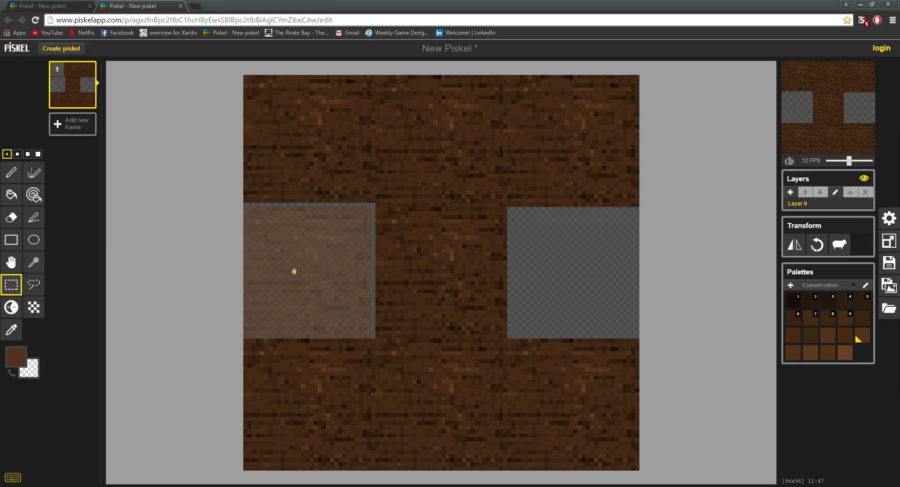
{"action": "key", "text": "ctrl+z"}
{"action": "key", "text": "ctrl+z"}
{"action": "key", "text": "ctrl+z"}
{"action": "key", "text": "ctrl+z"}
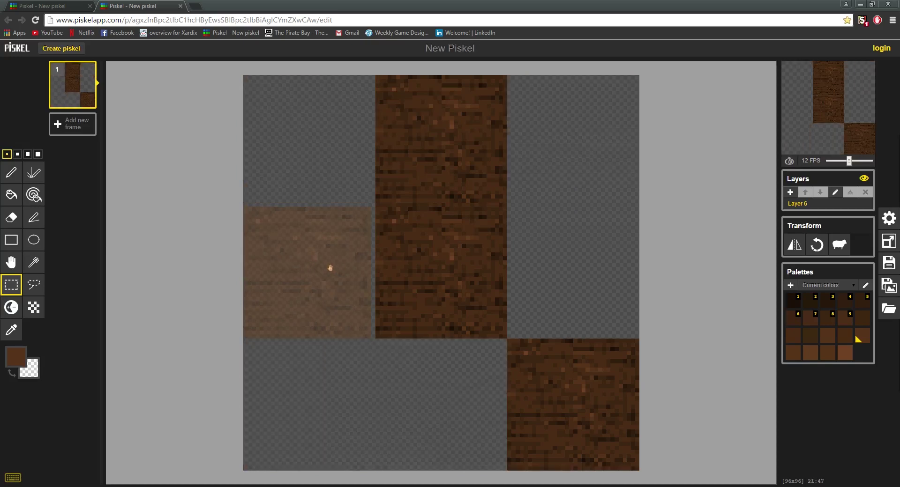
{"action": "left_click_drag", "start_coordinate": [319, 270], "coordinate": [329, 395]}
{"action": "key", "text": "ctrl+v"}
{"action": "key", "text": "ctrl+v"}
{"action": "key", "text": "ctrl+v"}
{"action": "key", "text": "ctrl+v"}
{"action": "key", "text": "ctrl+v"}
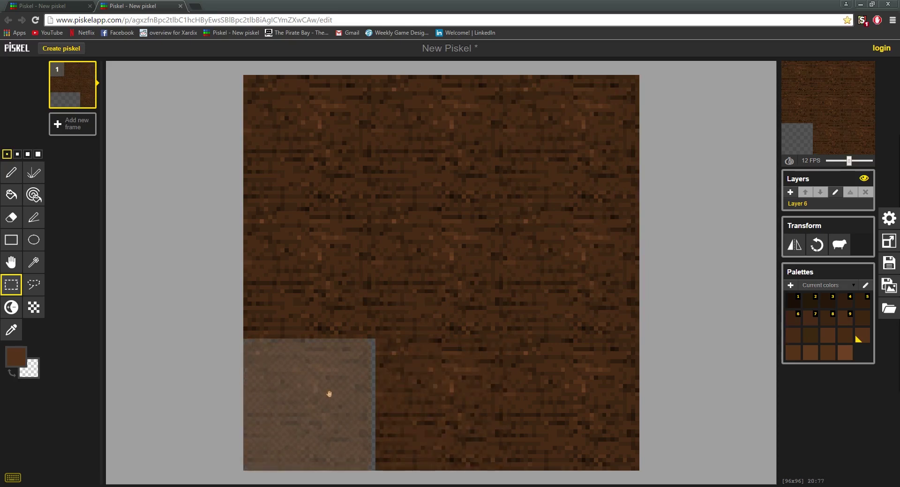
{"action": "left_click", "coordinate": [531, 289]}
Step: Undo the pasted tile copies and the 96x96 enlargement, back to the single 32x32 tile
{"action": "scroll", "coordinate": [531, 289], "scroll_direction": "down", "scroll_amount": 2}
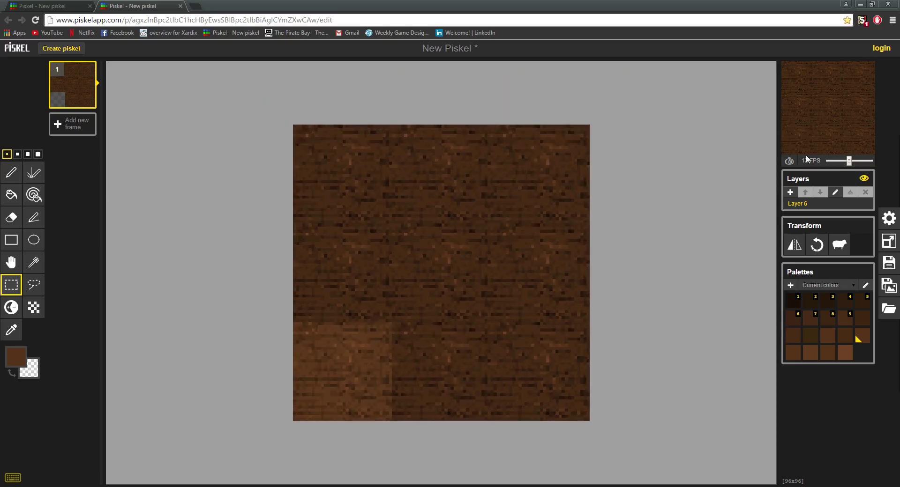
{"action": "mouse_move", "coordinate": [829, 100]}
{"action": "scroll", "coordinate": [443, 263], "scroll_direction": "up", "scroll_amount": 1}
{"action": "scroll", "coordinate": [543, 256], "scroll_direction": "down", "scroll_amount": 1}
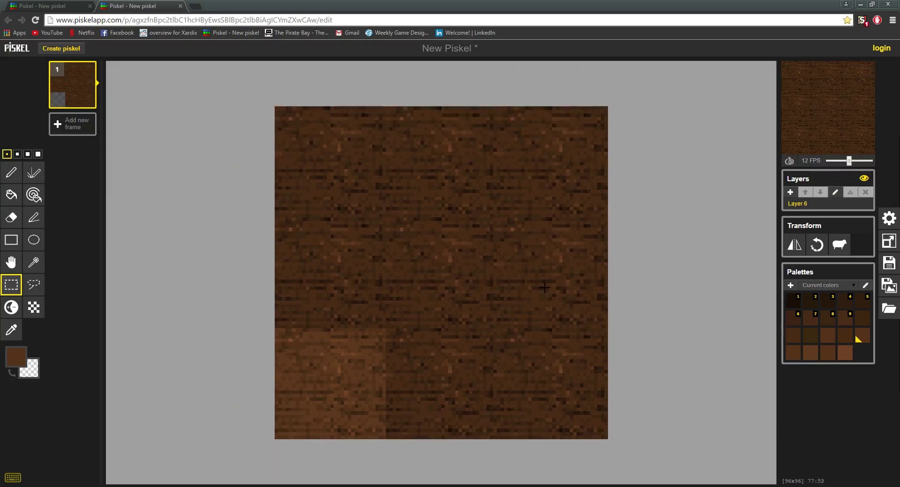
{"action": "key", "text": "ctrl+z"}
{"action": "key", "text": "ctrl+z"}
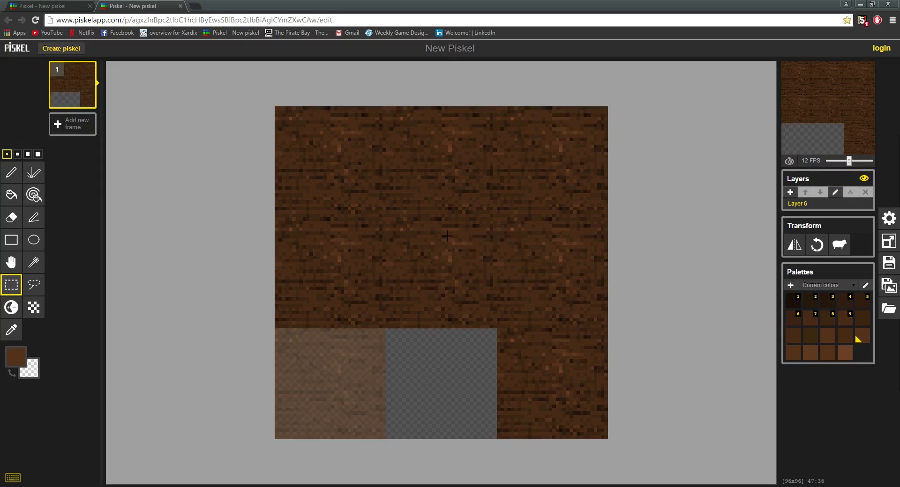
{"action": "key", "text": "ctrl+z"}
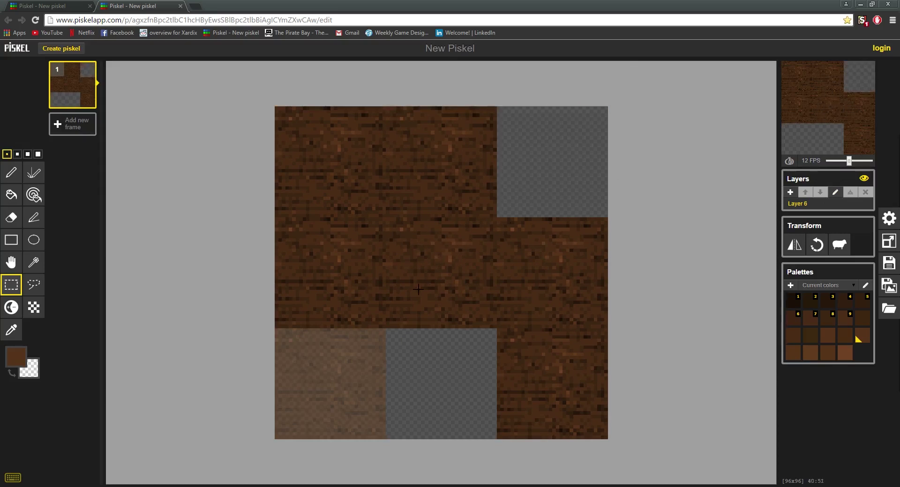
{"action": "key", "text": "ctrl+z"}
{"action": "key", "text": "ctrl+z"}
{"action": "key", "text": "ctrl+z"}
{"action": "key", "text": "ctrl+z"}
{"action": "key", "text": "ctrl+z"}
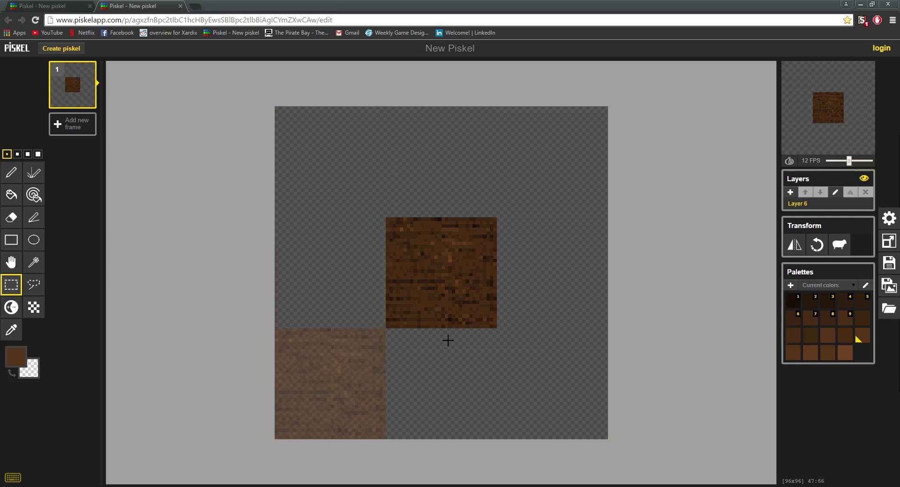
{"action": "key", "text": "ctrl+z"}
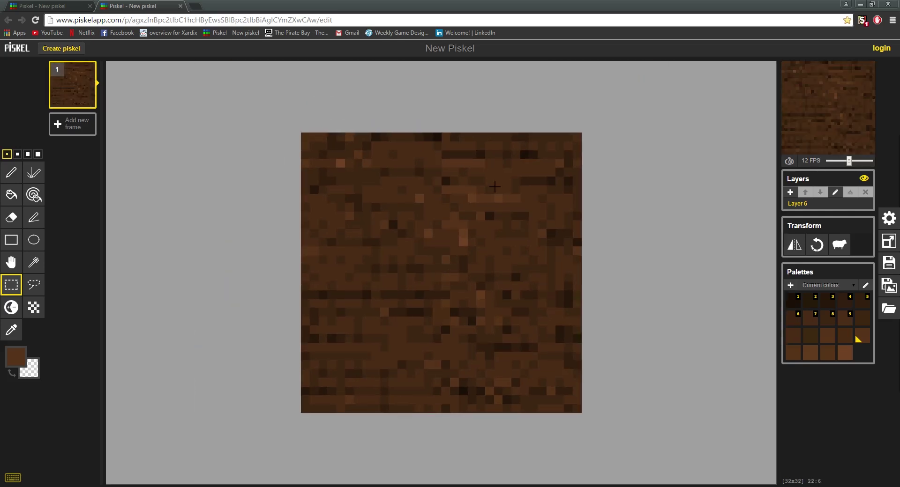
{"action": "scroll", "coordinate": [495, 187], "scroll_direction": "down", "scroll_amount": 1}
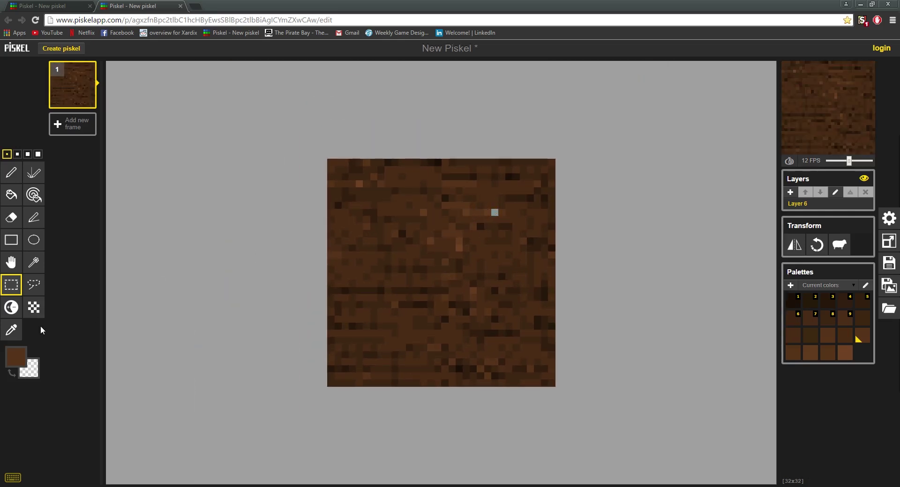
Step: Darken a few light pixels and short streaks near the top right of the tile
{"action": "left_click", "coordinate": [11, 308]}
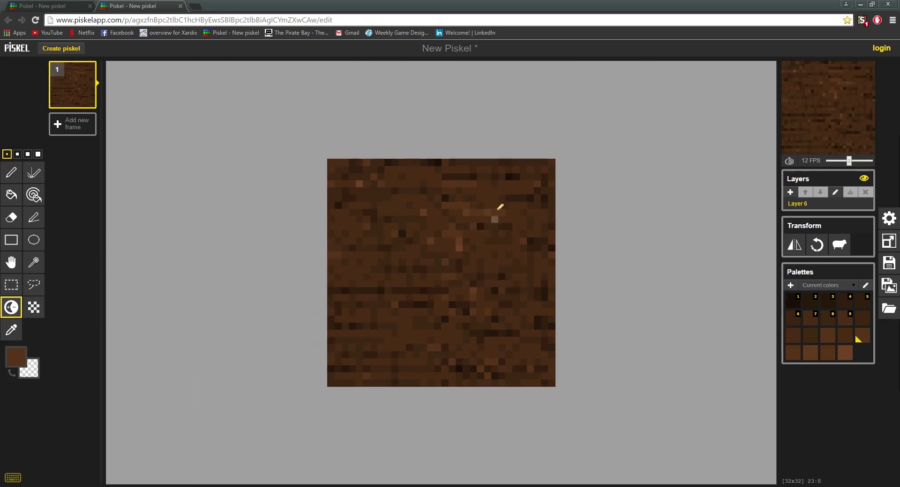
{"action": "left_click", "coordinate": [488, 184]}
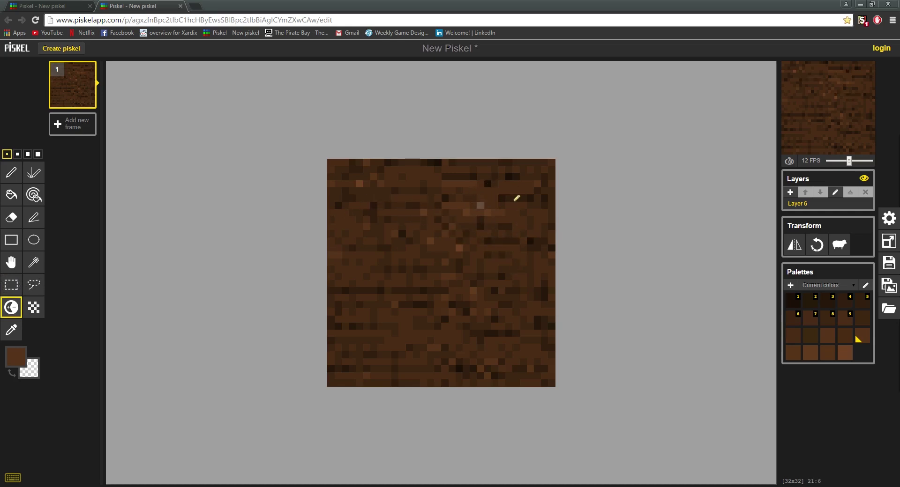
{"action": "left_click_drag", "start_coordinate": [382, 239], "coordinate": [419, 241]}
{"action": "left_click", "coordinate": [505, 189]}
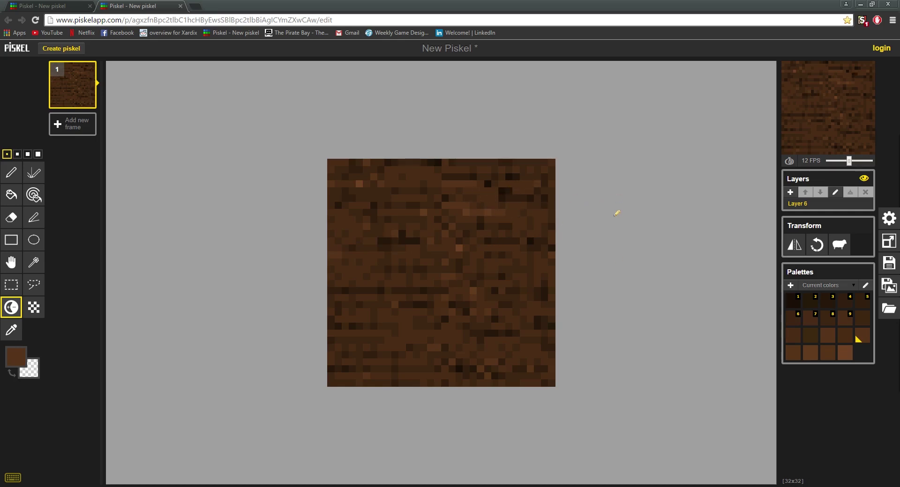
{"action": "key", "text": "ctrl+s"}
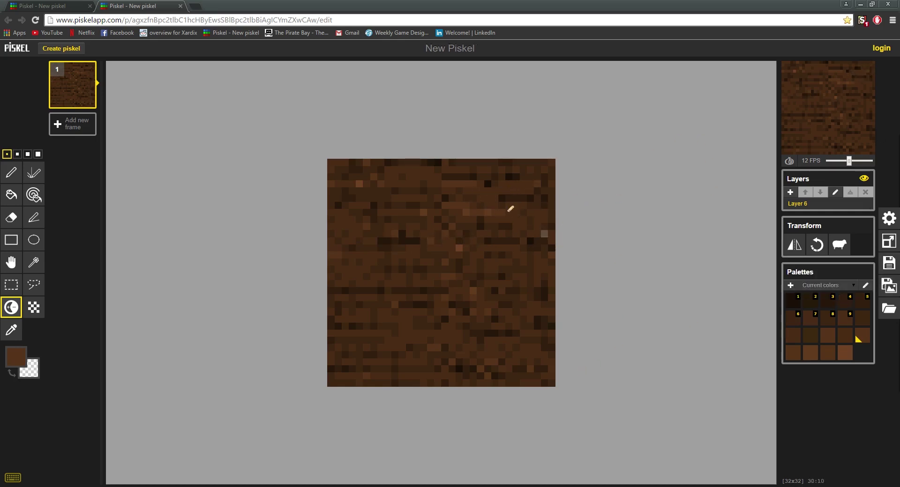
{"action": "left_click_drag", "start_coordinate": [505, 186], "coordinate": [543, 189]}
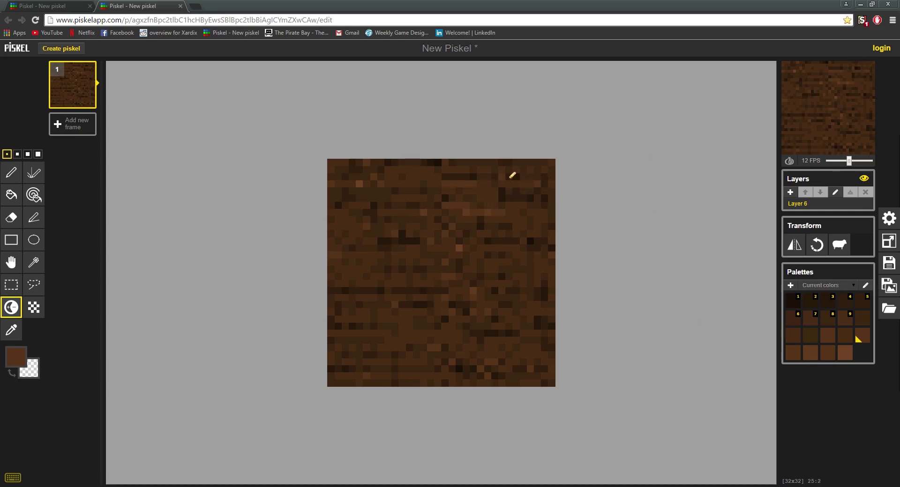
Step: Resize the canvas to 96x96 and select the whole dirt tile
{"action": "left_click", "coordinate": [885, 246]}
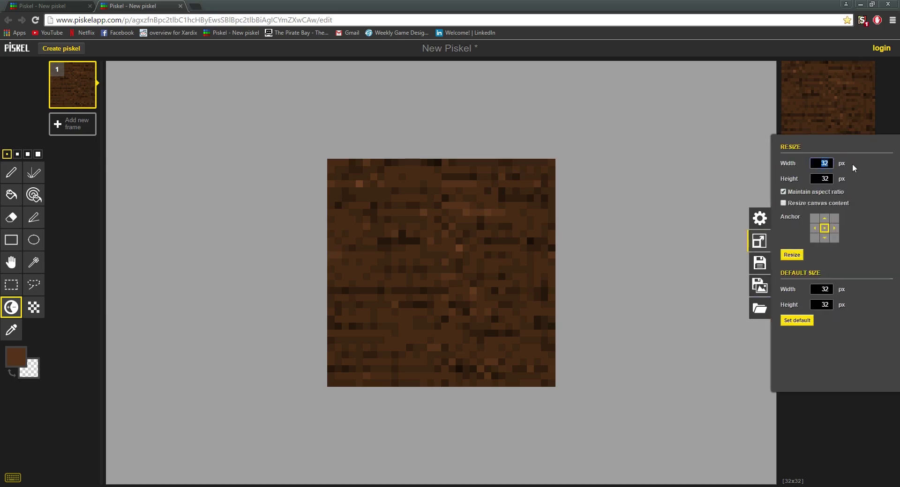
{"action": "type", "text": "96"}
{"action": "left_click", "coordinate": [797, 254]}
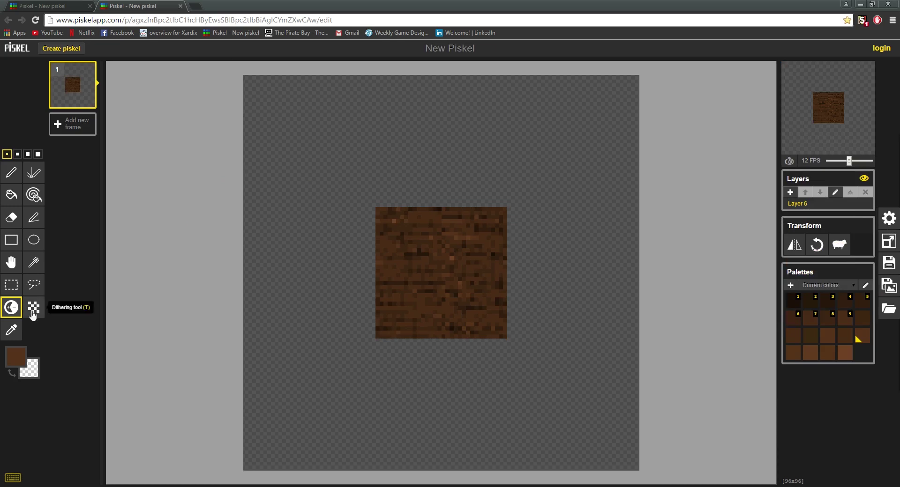
{"action": "left_click", "coordinate": [12, 286]}
{"action": "left_click_drag", "start_coordinate": [377, 338], "coordinate": [476, 99]}
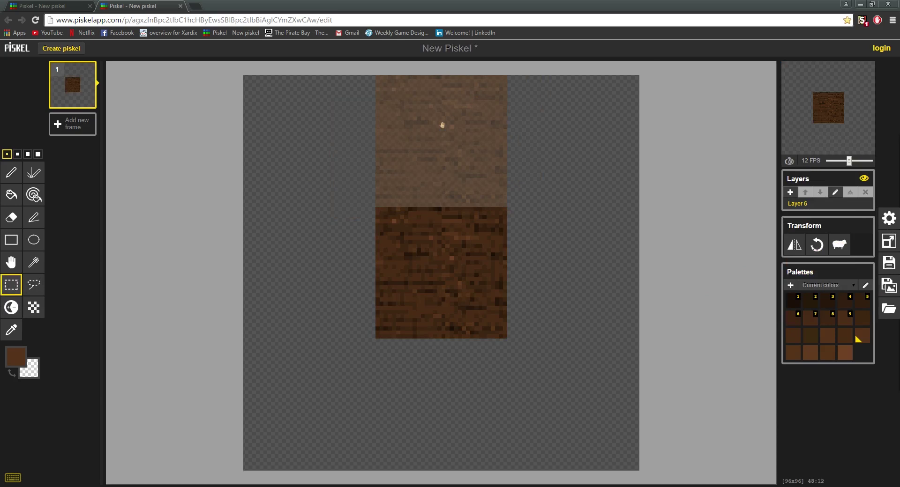
Step: Place tile copies in all eight surrounding squares of the 3×3 grid
{"action": "left_click_drag", "start_coordinate": [442, 125], "coordinate": [318, 157]}
{"action": "left_click", "coordinate": [555, 280]}
{"action": "left_click", "coordinate": [556, 149]}
{"action": "left_click", "coordinate": [310, 408]}
{"action": "left_click", "coordinate": [442, 407]}
{"action": "left_click", "coordinate": [316, 267]}
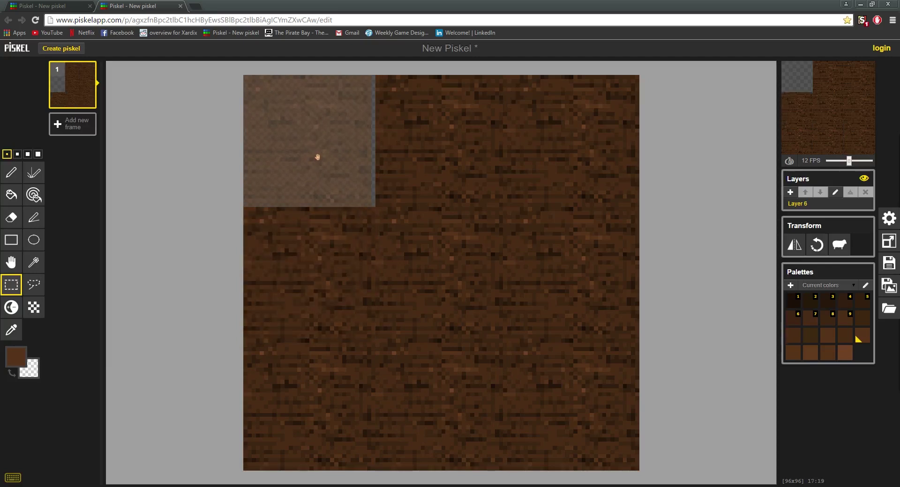
{"action": "left_click", "coordinate": [319, 156]}
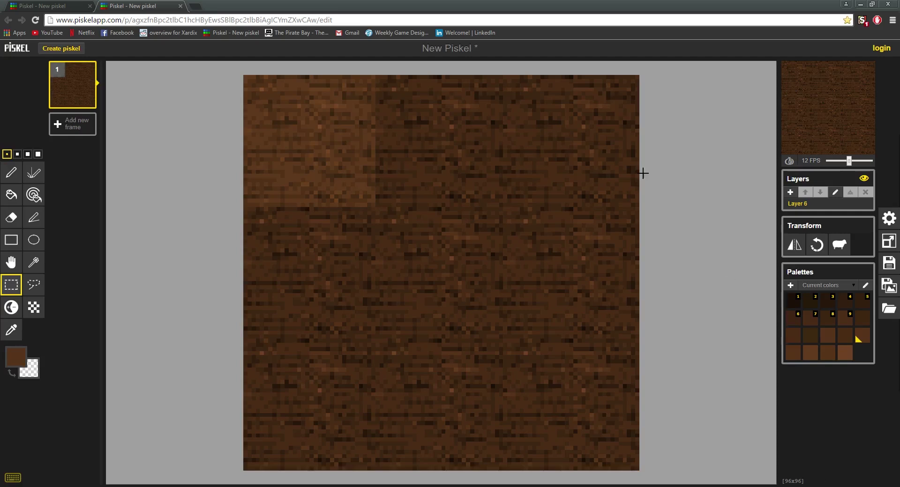
Step: Inspect the tiled seams, then undo the top-left tile copy
{"action": "scroll", "coordinate": [280, 286], "scroll_direction": "down", "scroll_amount": 2}
{"action": "scroll", "coordinate": [305, 340], "scroll_direction": "up", "scroll_amount": 1}
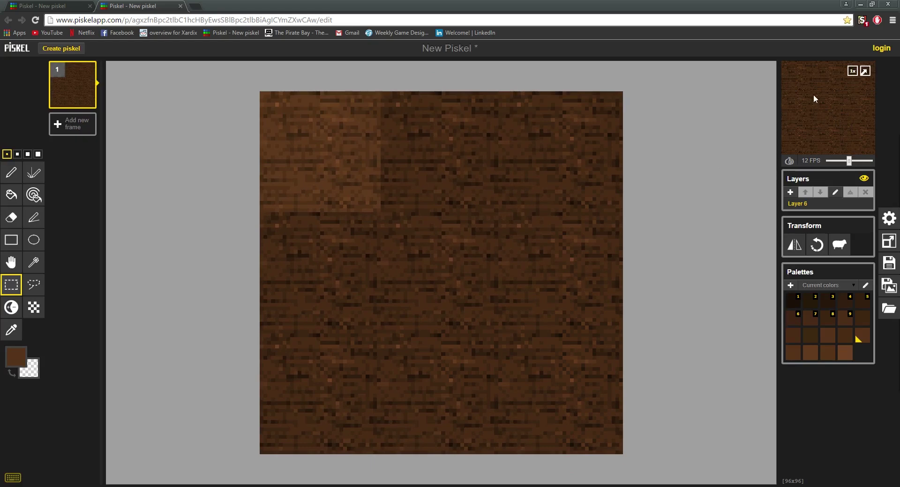
{"action": "scroll", "coordinate": [611, 272], "scroll_direction": "down", "scroll_amount": 2}
{"action": "scroll", "coordinate": [572, 275], "scroll_direction": "up", "scroll_amount": 1}
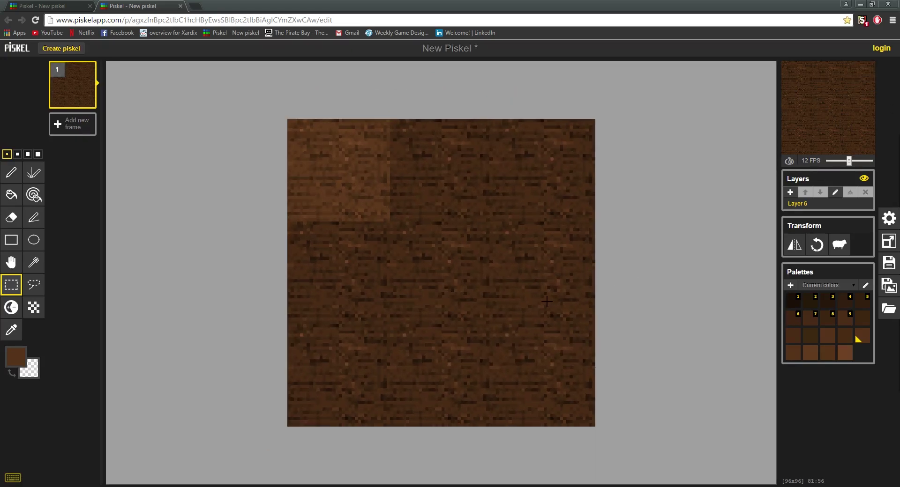
{"action": "scroll", "coordinate": [532, 296], "scroll_direction": "up", "scroll_amount": 1}
{"action": "key", "text": "ctrl+z"}
Step: Undo the remaining copies and the resize, leaving only the single 32x32 dirt tile
{"action": "key", "text": "ctrl+z"}
{"action": "key", "text": "ctrl+z"}
{"action": "key", "text": "ctrl+z"}
{"action": "key", "text": "ctrl+z"}
{"action": "key", "text": "ctrl+z"}
{"action": "key", "text": "ctrl+z"}
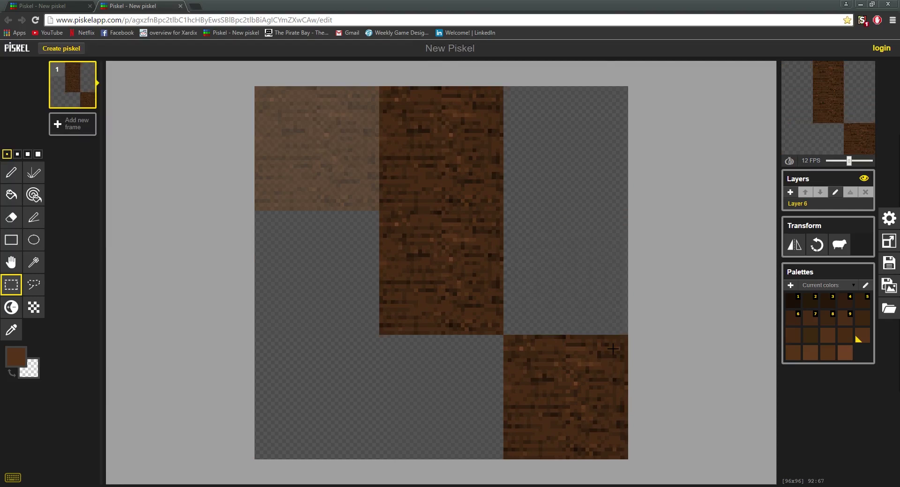
{"action": "key", "text": "ctrl+z"}
{"action": "key", "text": "ctrl+z"}
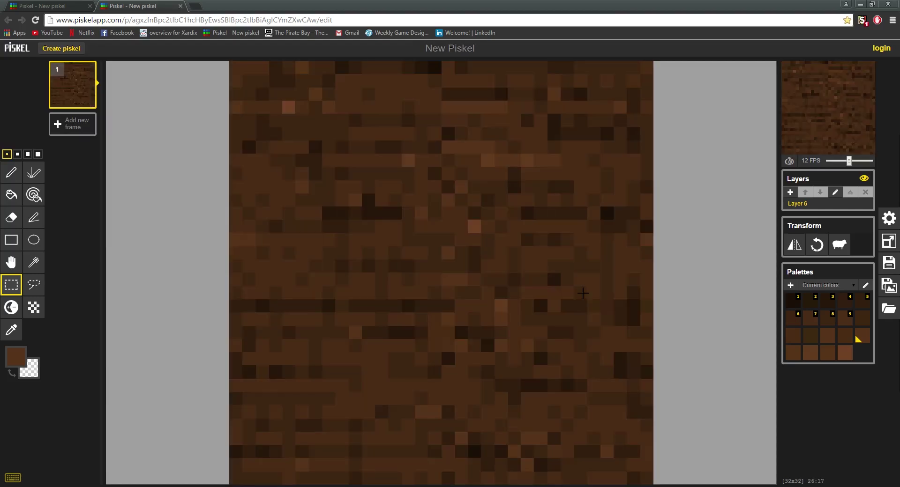
{"action": "scroll", "coordinate": [584, 294], "scroll_direction": "down", "scroll_amount": 4}
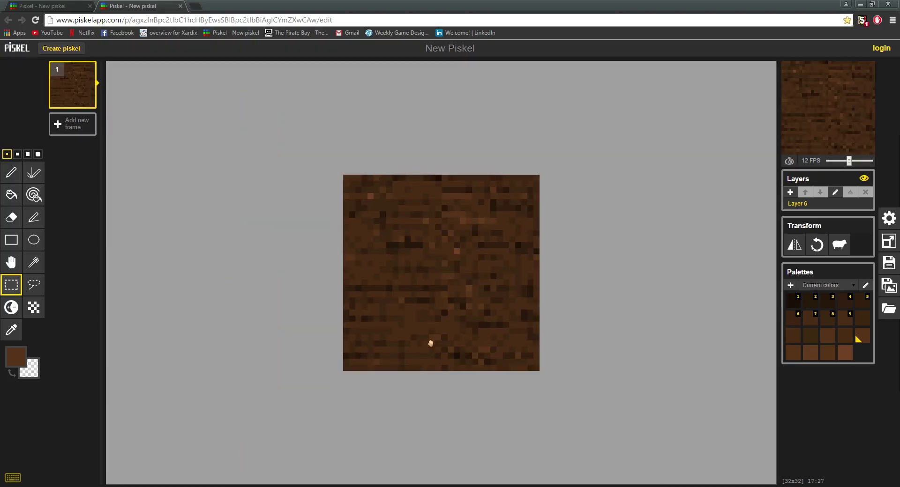
{"action": "scroll", "coordinate": [456, 302], "scroll_direction": "up", "scroll_amount": 1}
{"action": "scroll", "coordinate": [472, 290], "scroll_direction": "down", "scroll_amount": 1}
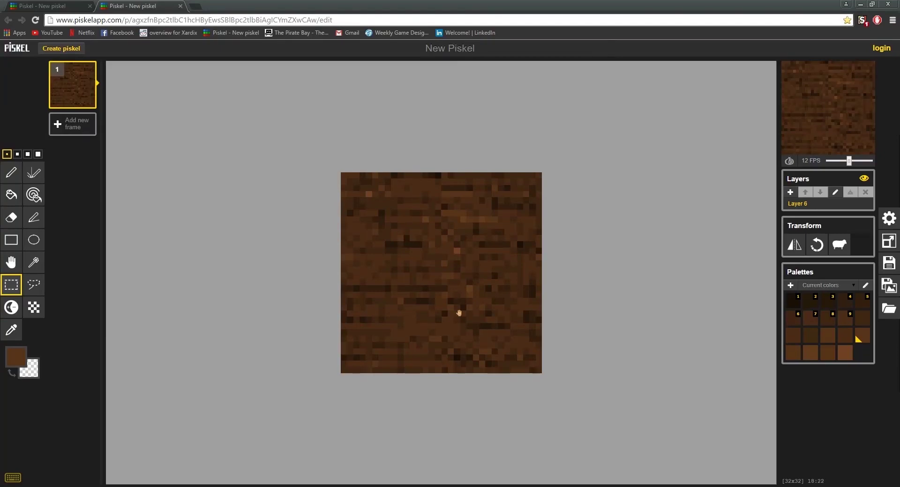